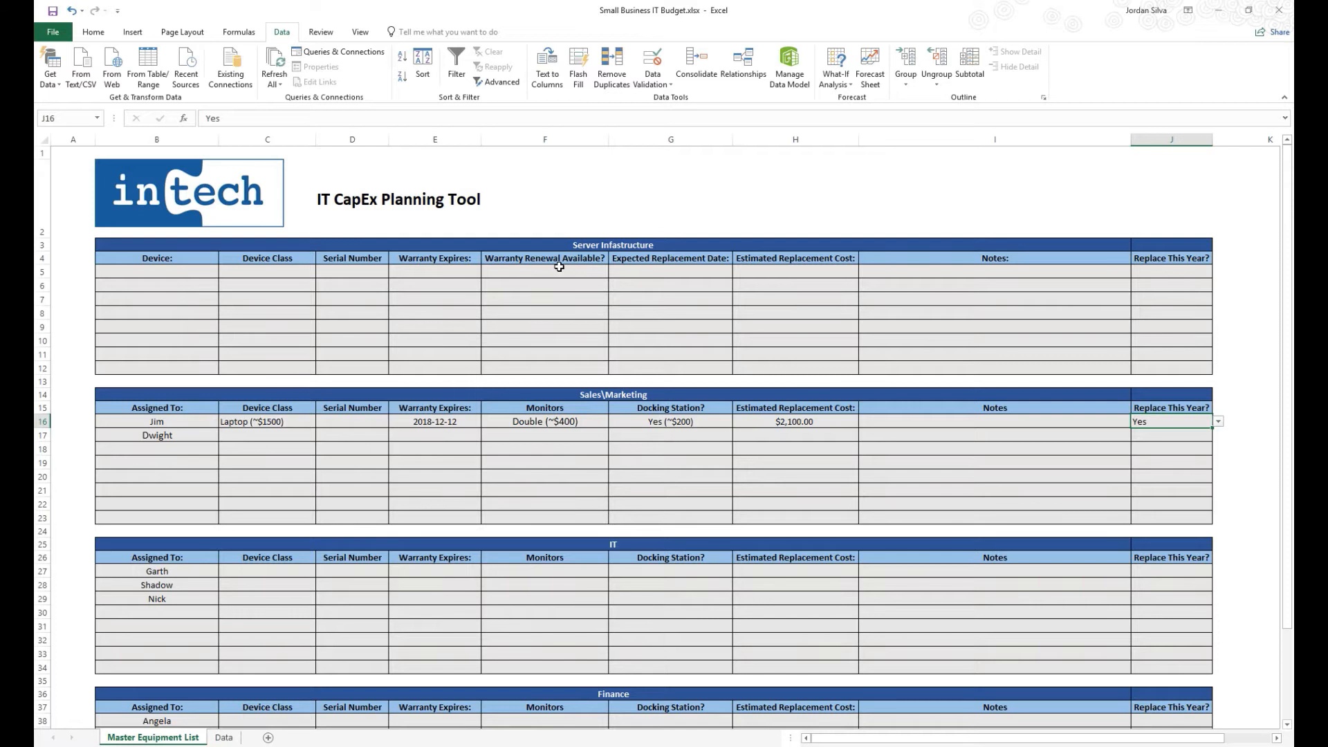
Step: Choose Laptop (~$1500) as the device class in row 16 of Sales\Marketing and enter 123456 as its serial number
{"action": "scroll", "coordinate": [653, 354], "scroll_direction": "down", "scroll_amount": 2}
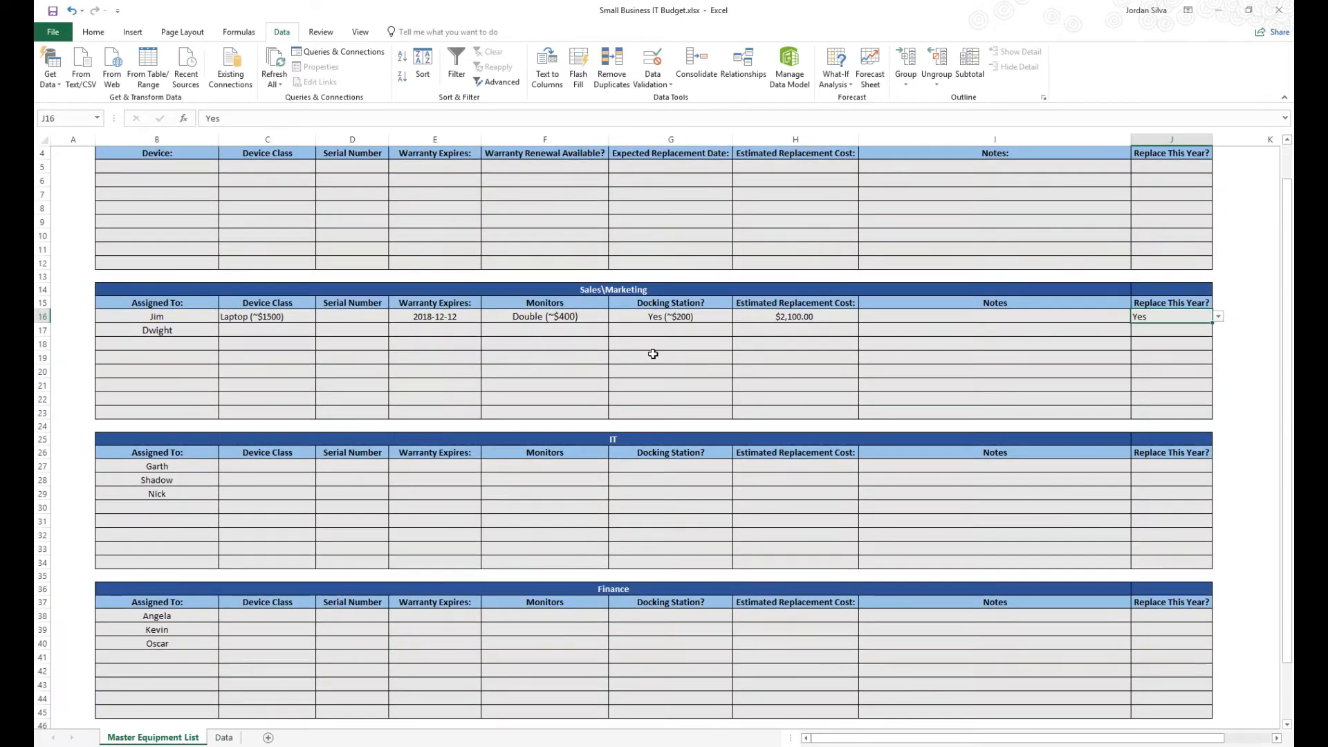
{"action": "scroll", "coordinate": [654, 354], "scroll_direction": "up", "scroll_amount": 1}
{"action": "left_click", "coordinate": [461, 368]}
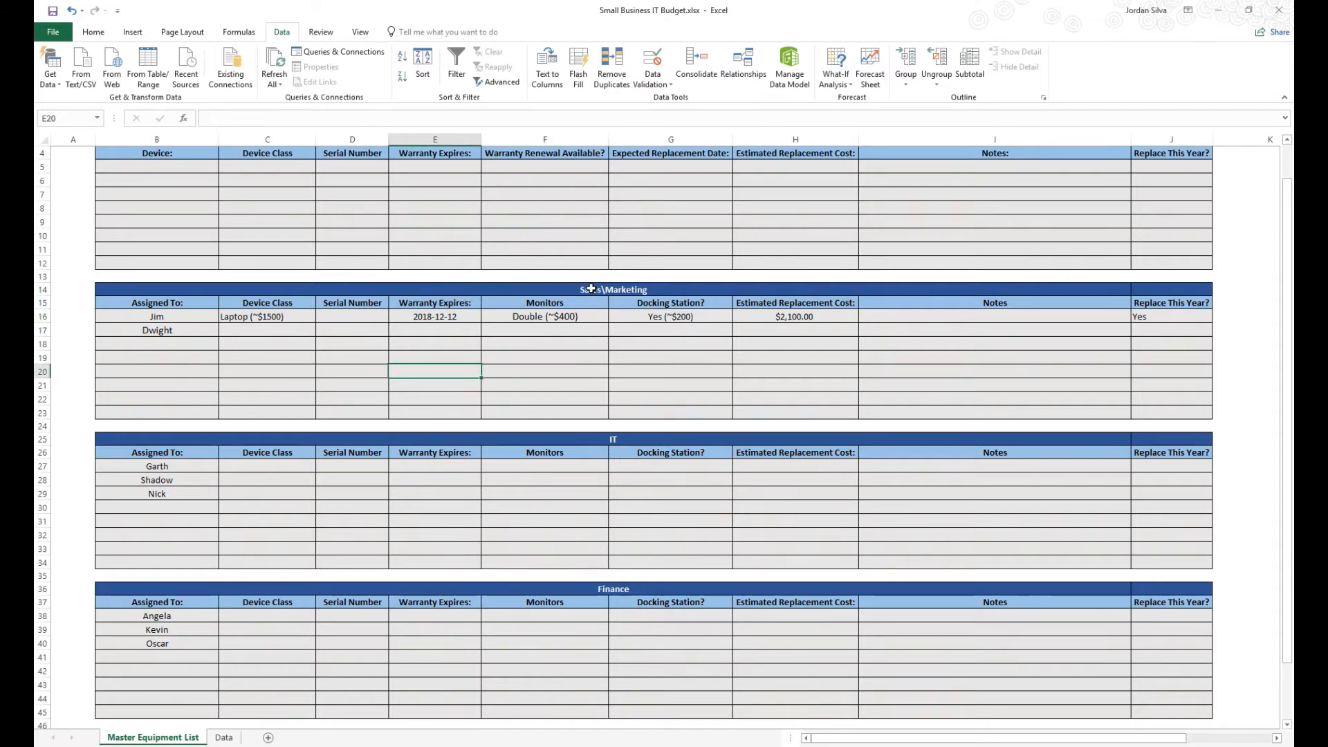
{"action": "left_click", "coordinate": [286, 316]}
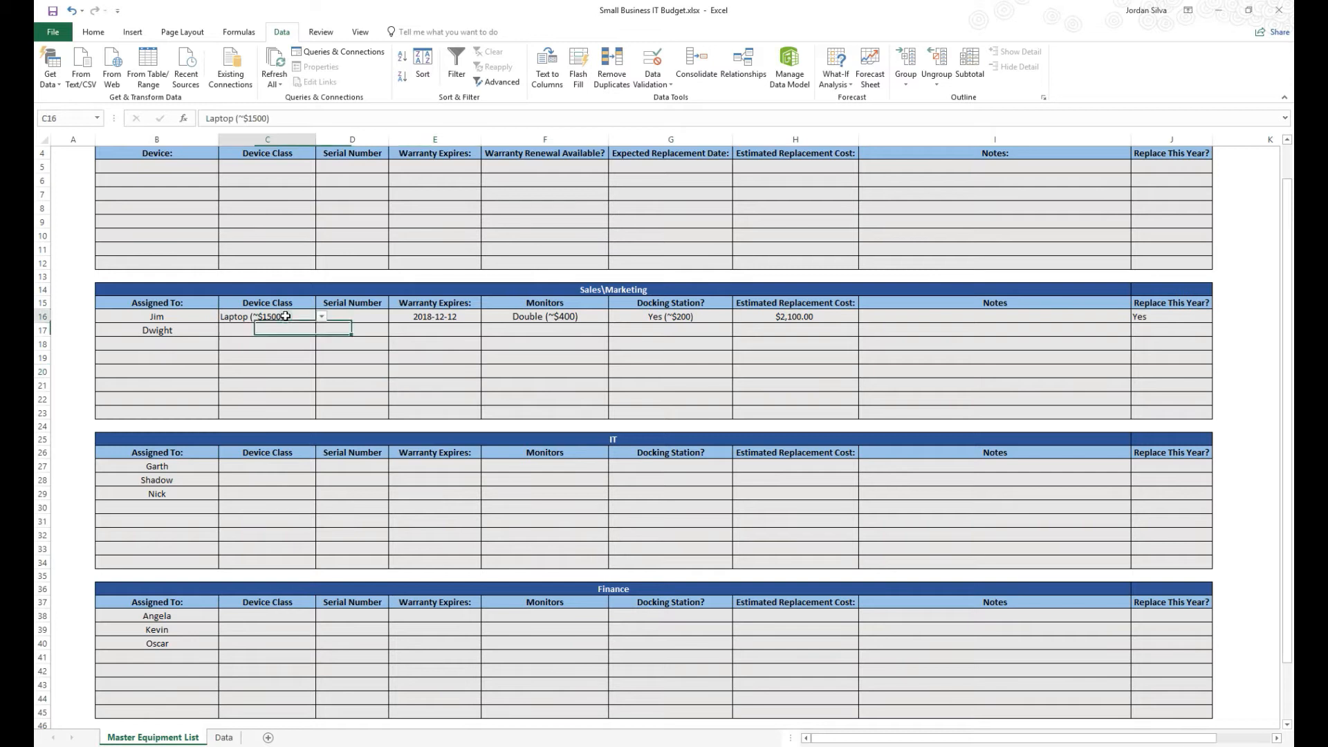
{"action": "left_click", "coordinate": [321, 317]}
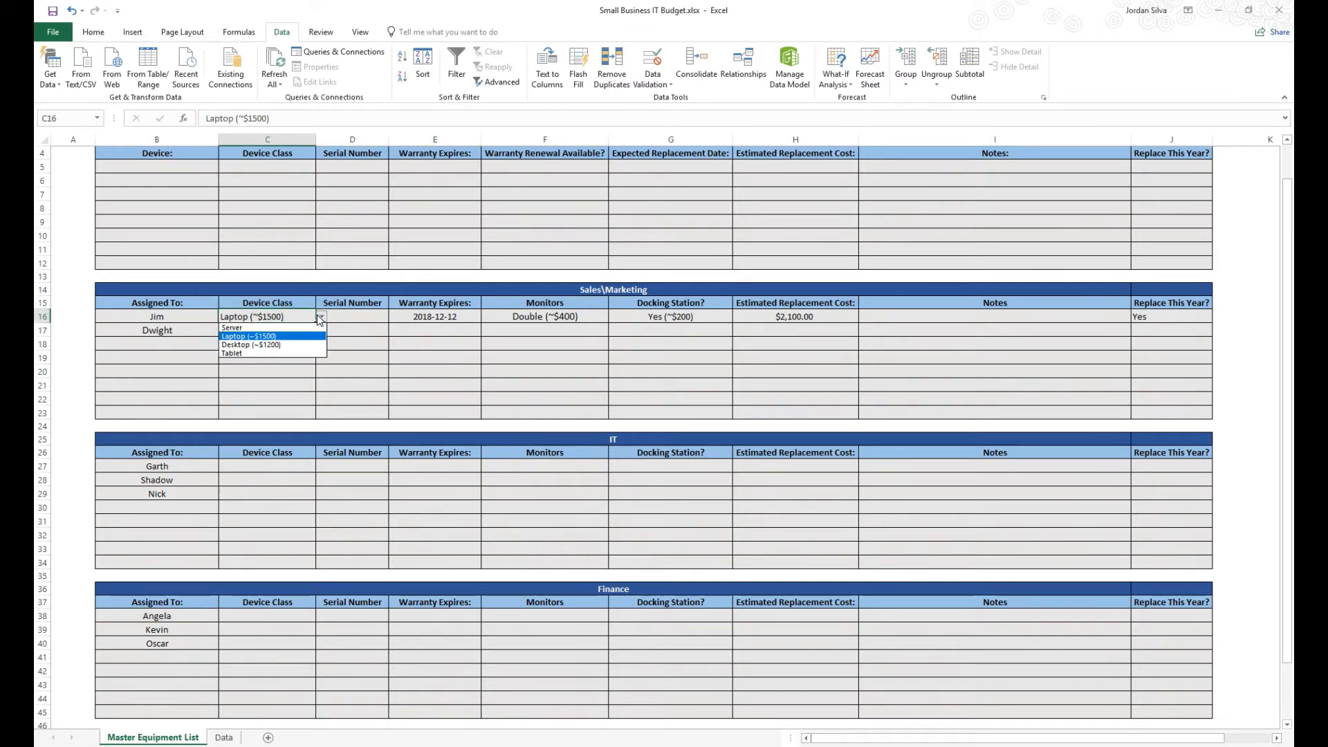
{"action": "left_click", "coordinate": [290, 337]}
{"action": "left_click", "coordinate": [363, 315]}
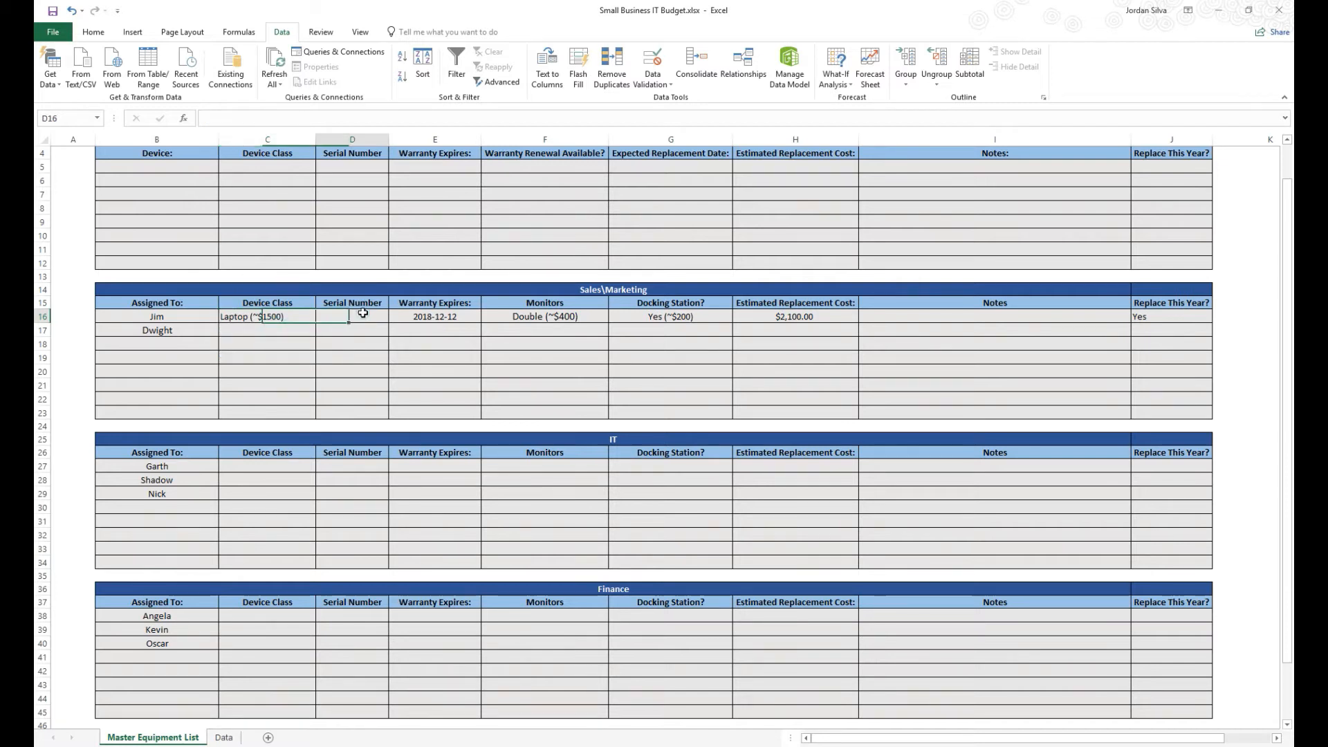
{"action": "type", "text": "123456"}
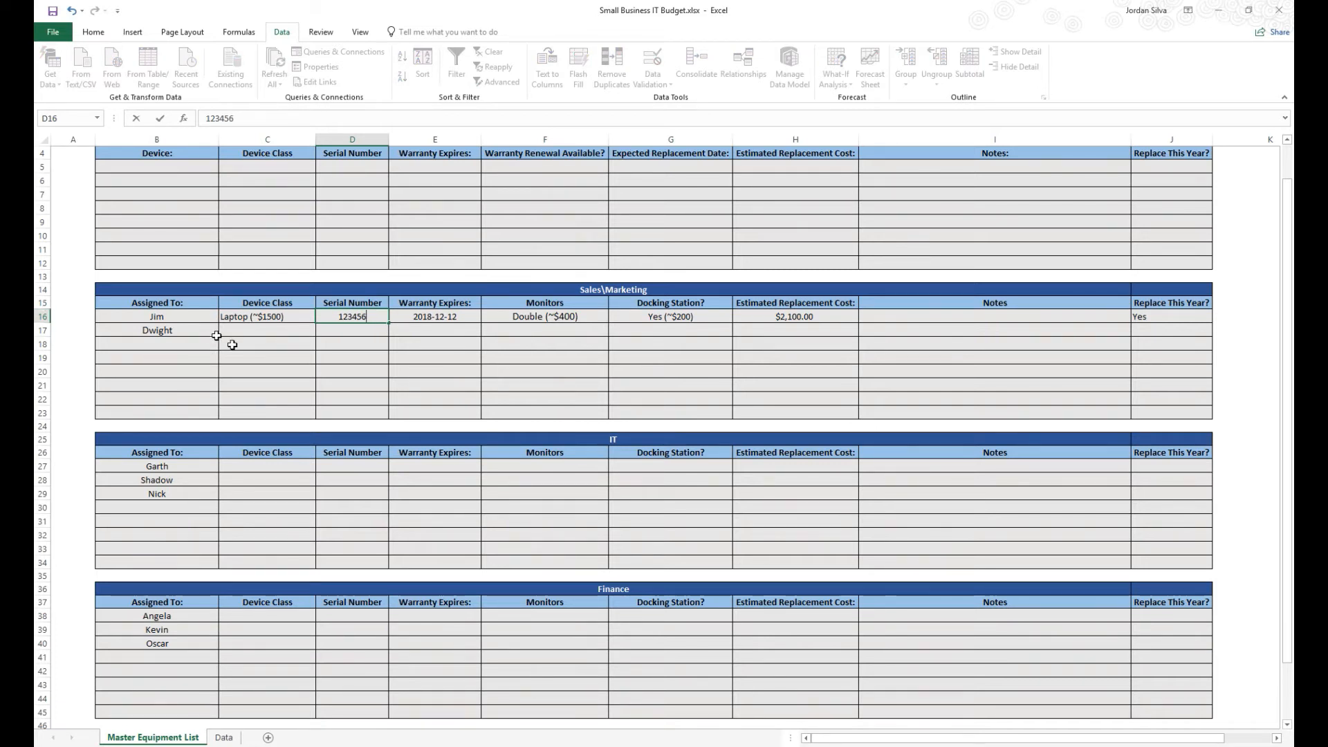
Step: Choose Double (~$400) as the monitor setup in row 16
{"action": "left_click", "coordinate": [416, 317]}
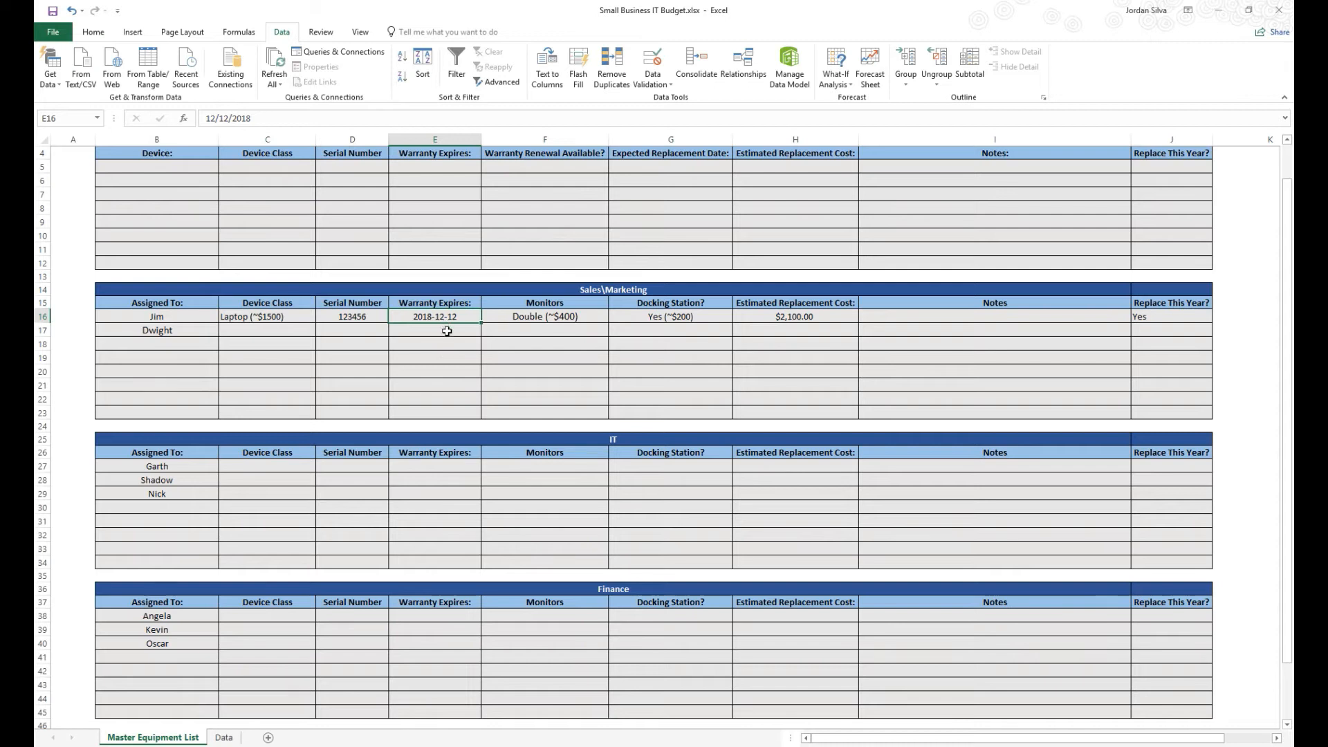
{"action": "left_click", "coordinate": [580, 315]}
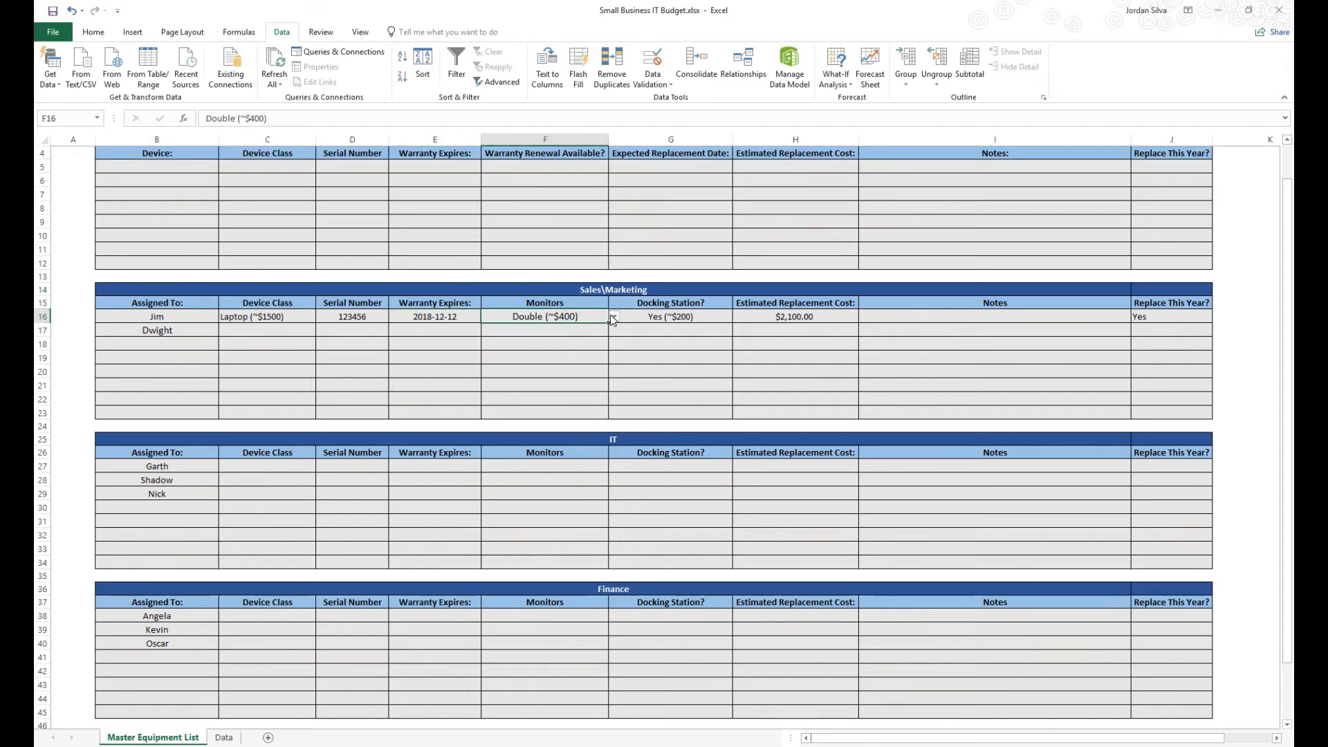
{"action": "left_click", "coordinate": [613, 317]}
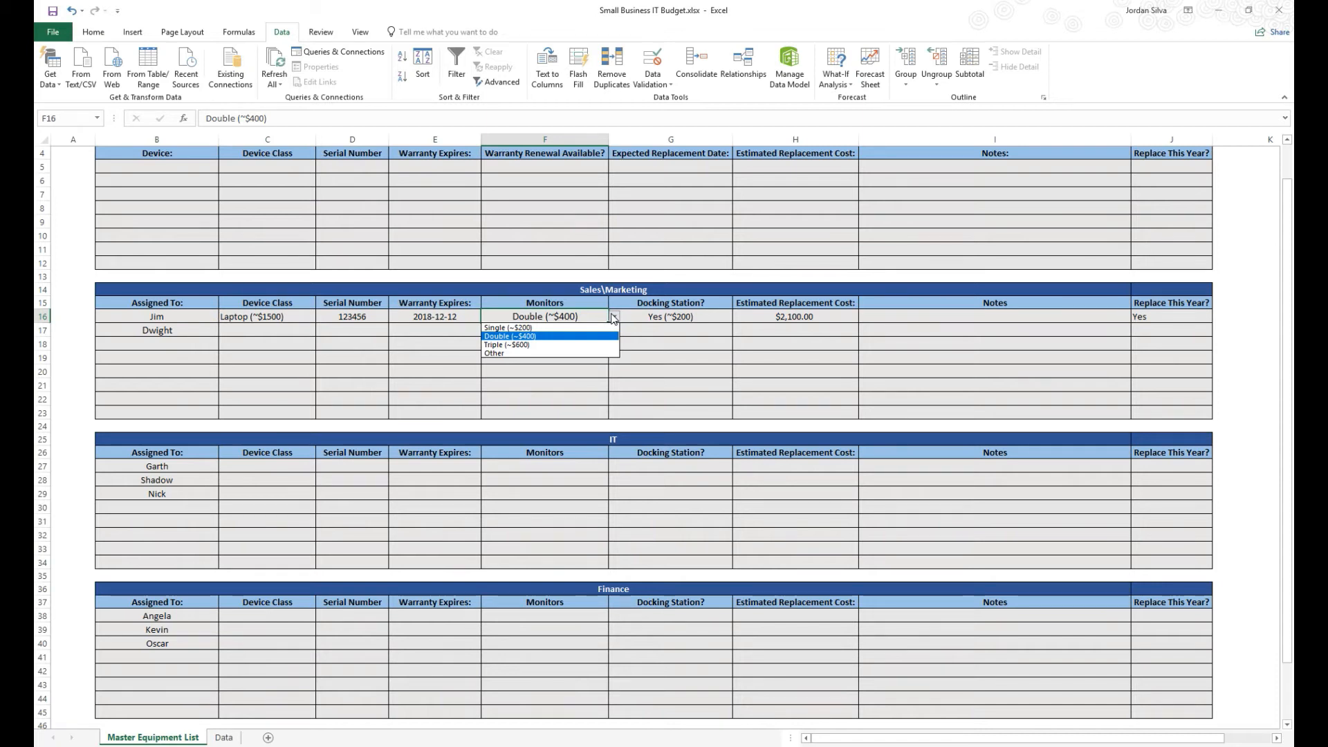
{"action": "left_click", "coordinate": [549, 338]}
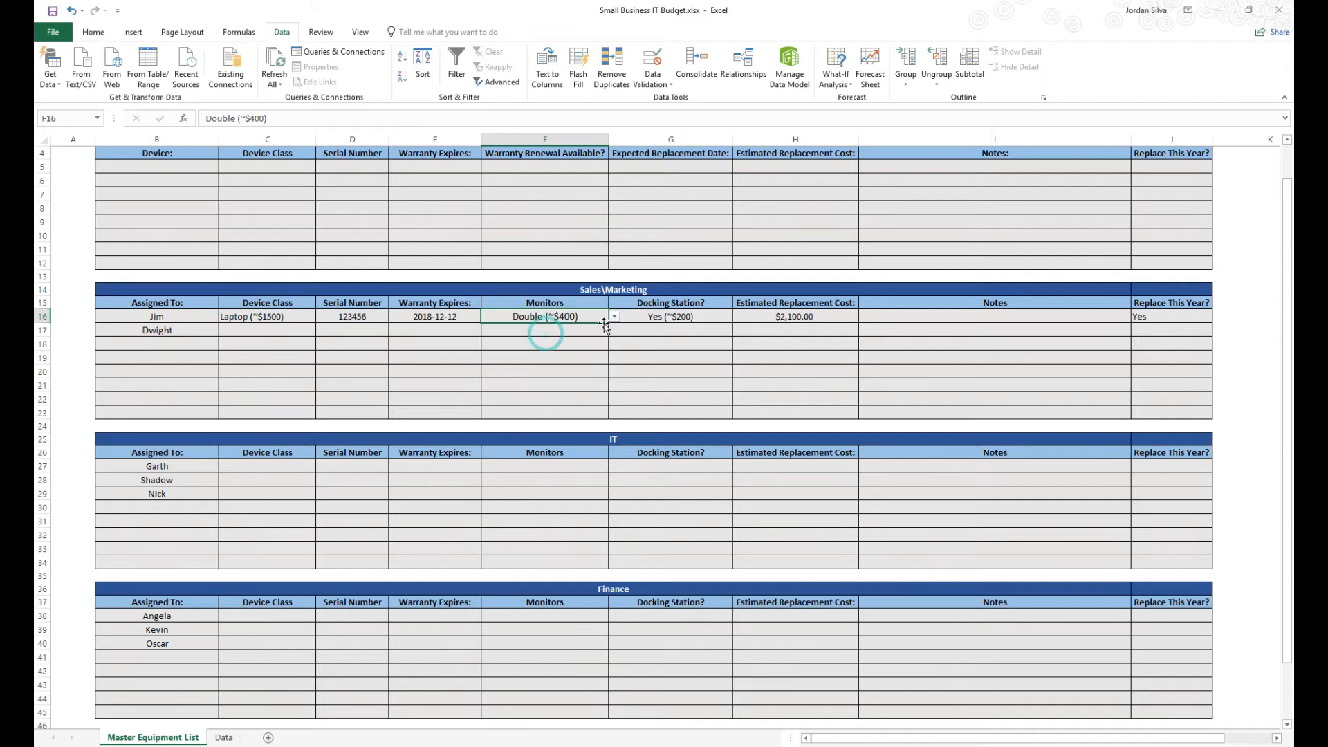
Step: Check row 16's docking station, estimated replacement cost and the available Replace This Year choices
{"action": "left_click", "coordinate": [685, 316]}
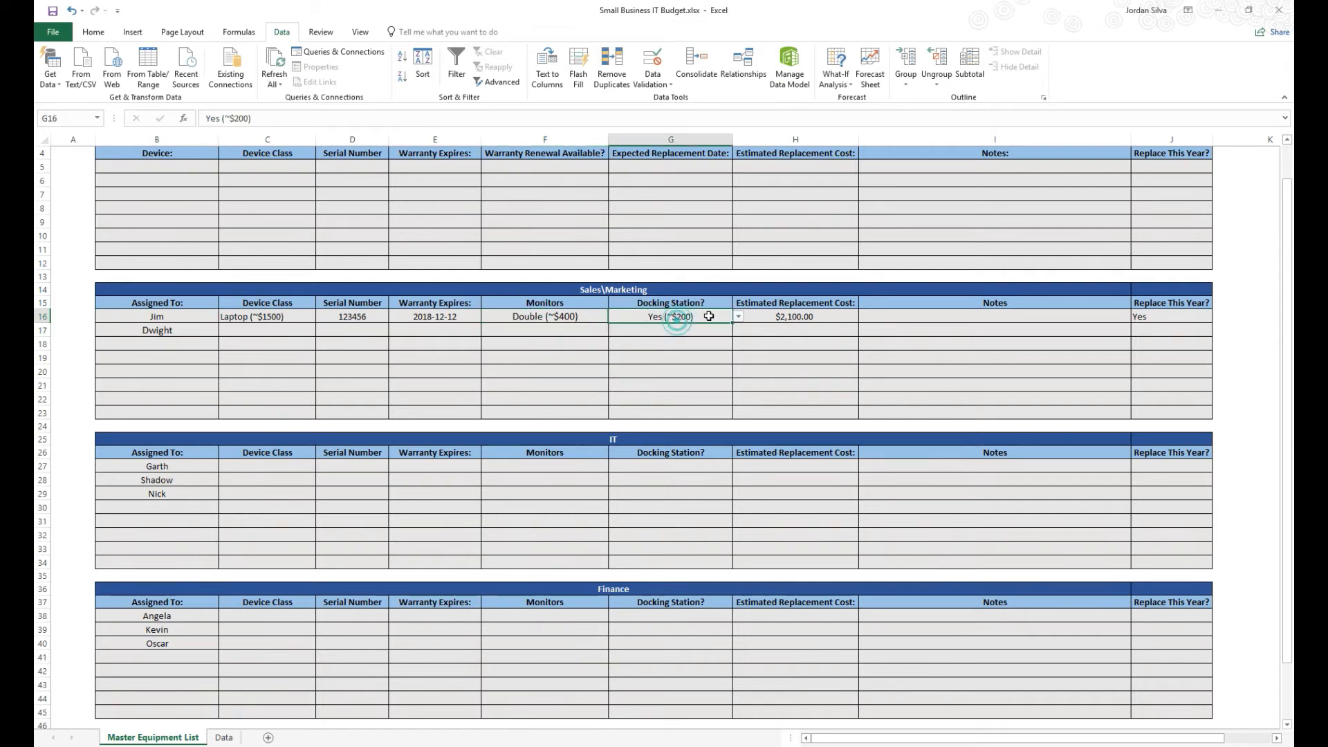
{"action": "left_click", "coordinate": [766, 320]}
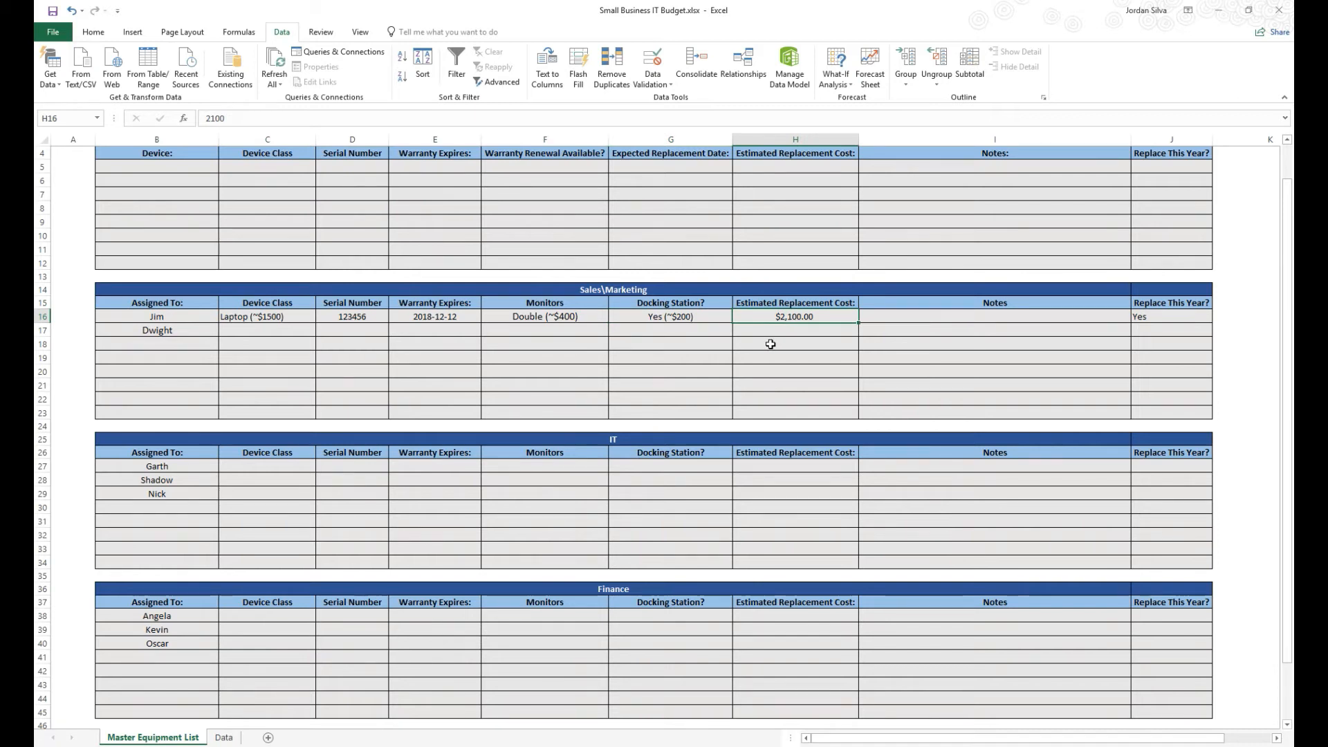
{"action": "left_click", "coordinate": [1178, 319]}
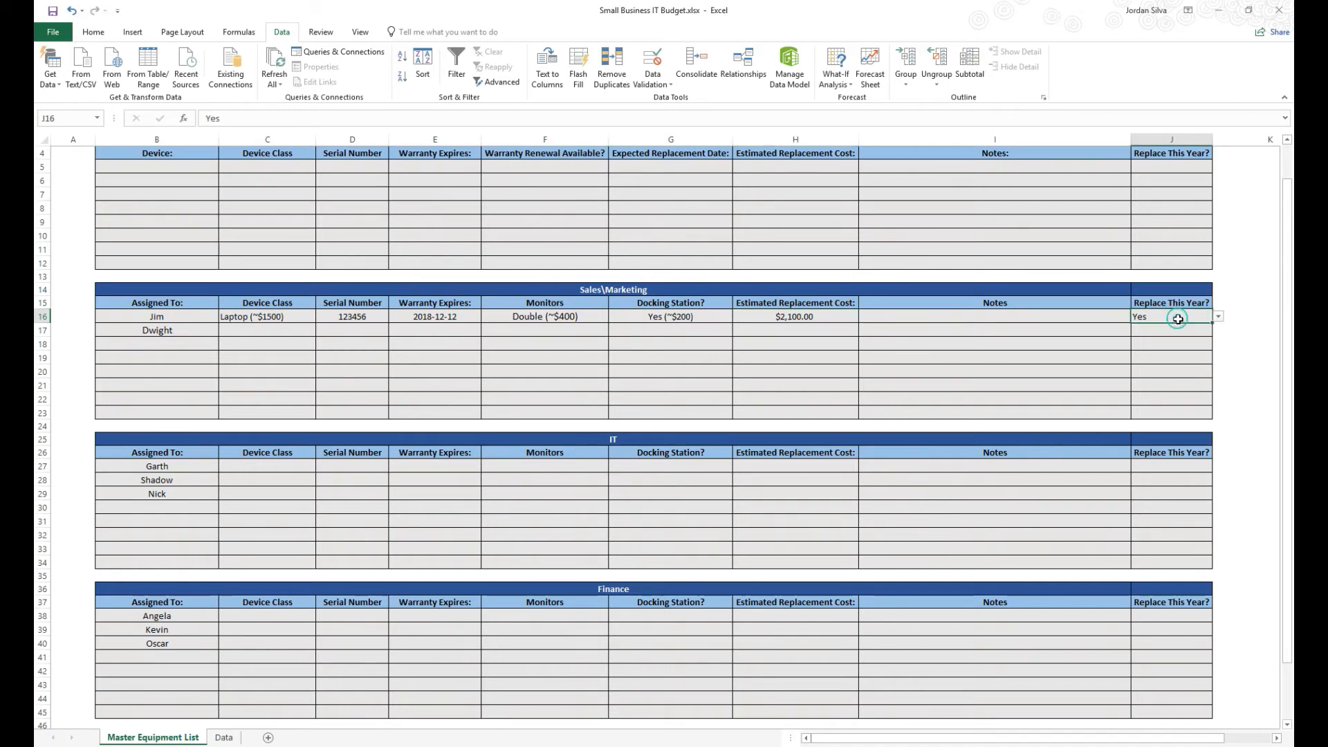
{"action": "left_click", "coordinate": [1218, 317]}
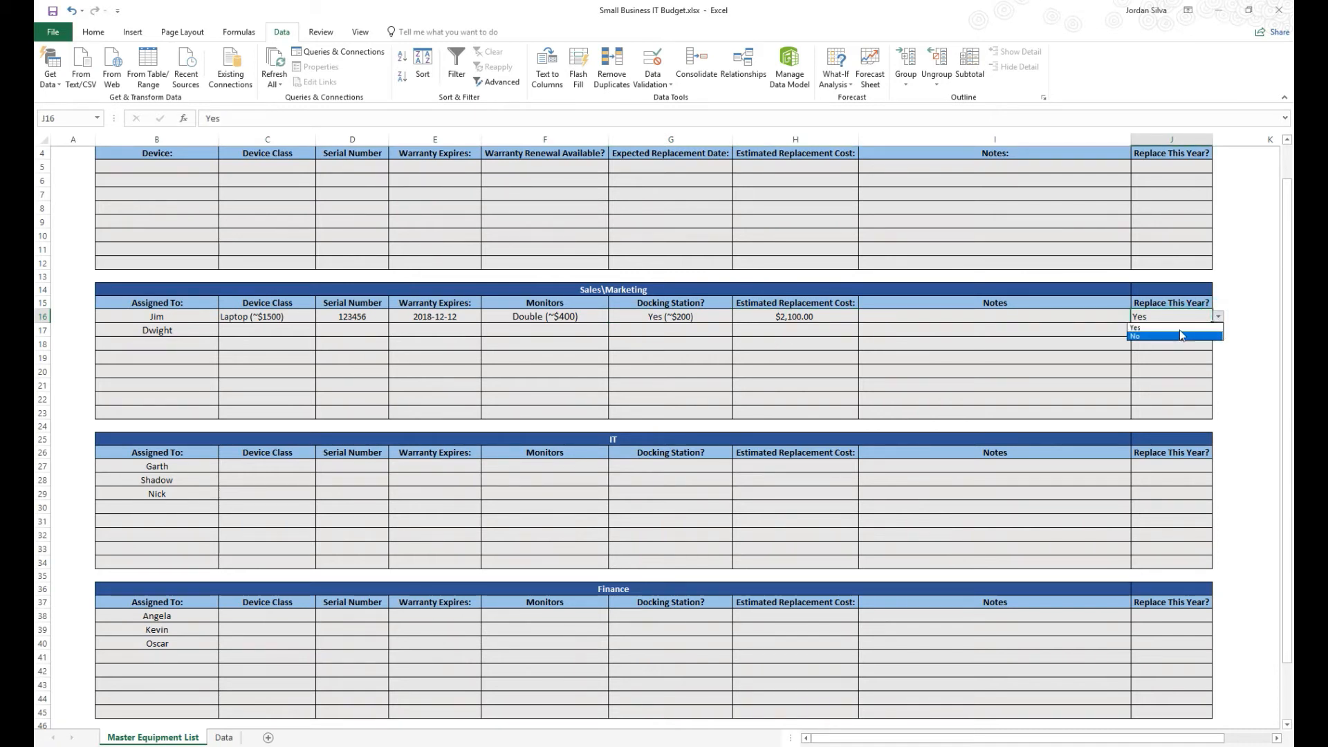
{"action": "key", "text": "Escape"}
Step: Set the device class in row 17 to Desktop (~$1200) and enter 123456 as the serial number
{"action": "left_click", "coordinate": [284, 332]}
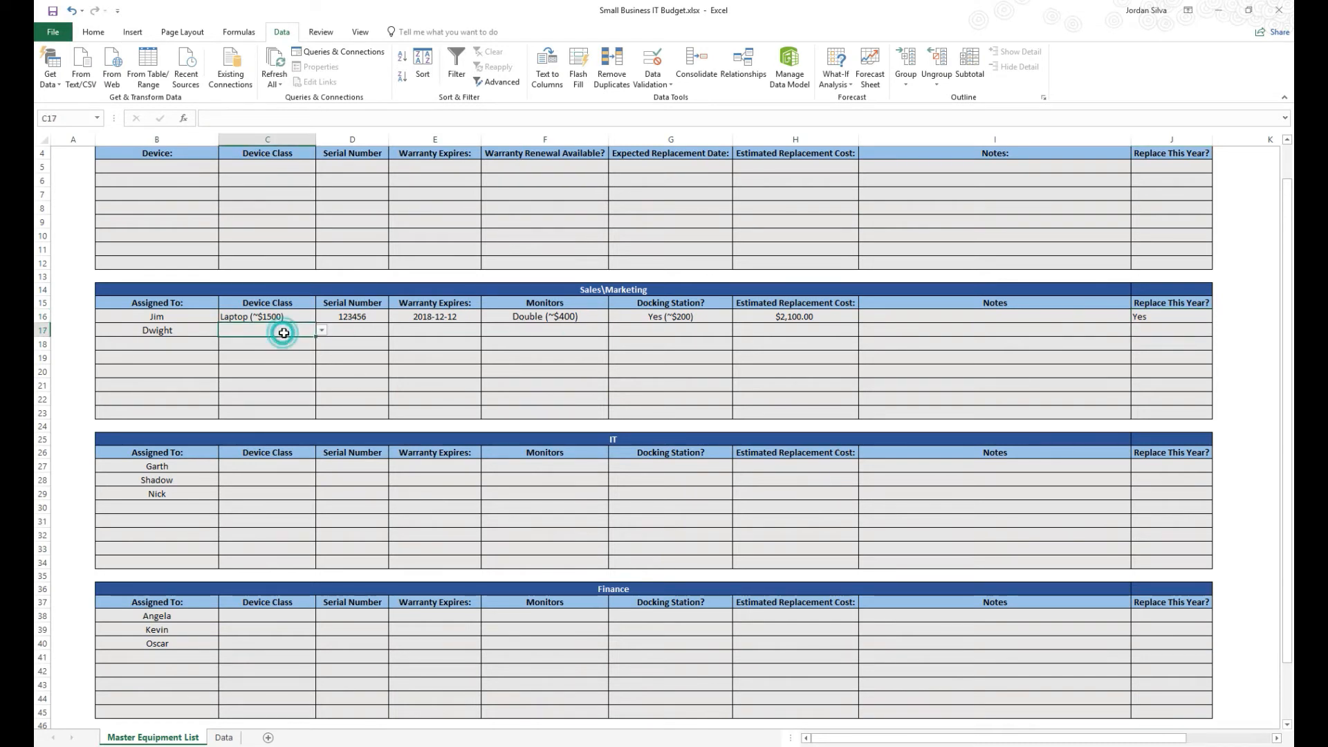
{"action": "left_click", "coordinate": [321, 331]}
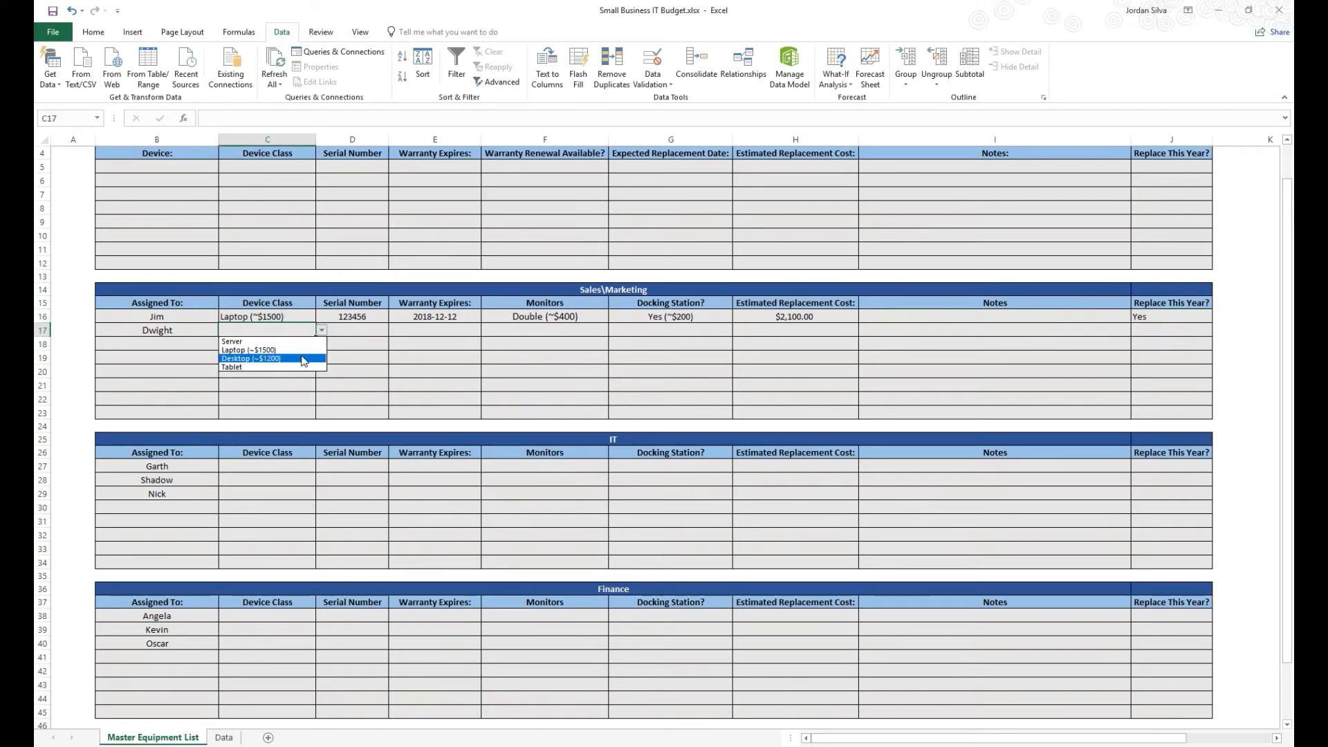
{"action": "left_click", "coordinate": [303, 359]}
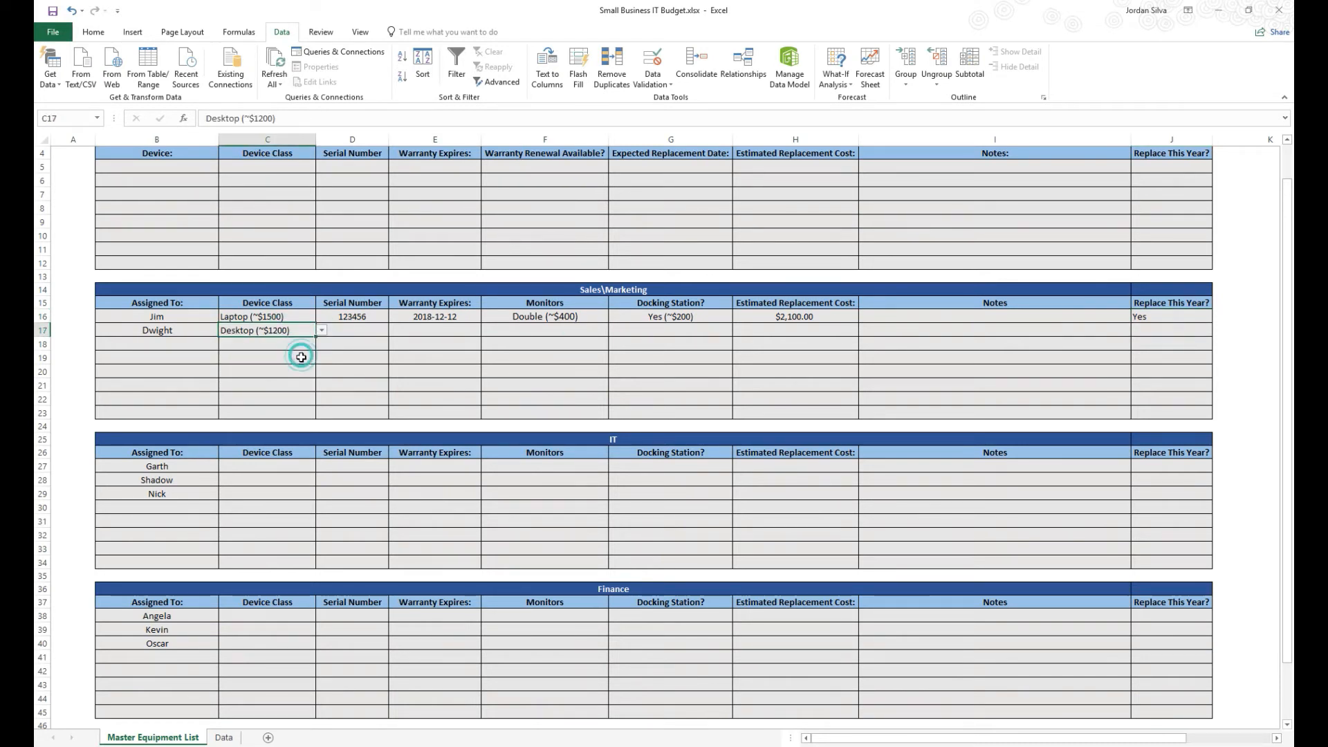
{"action": "left_click", "coordinate": [350, 332]}
{"action": "type", "text": "123456"}
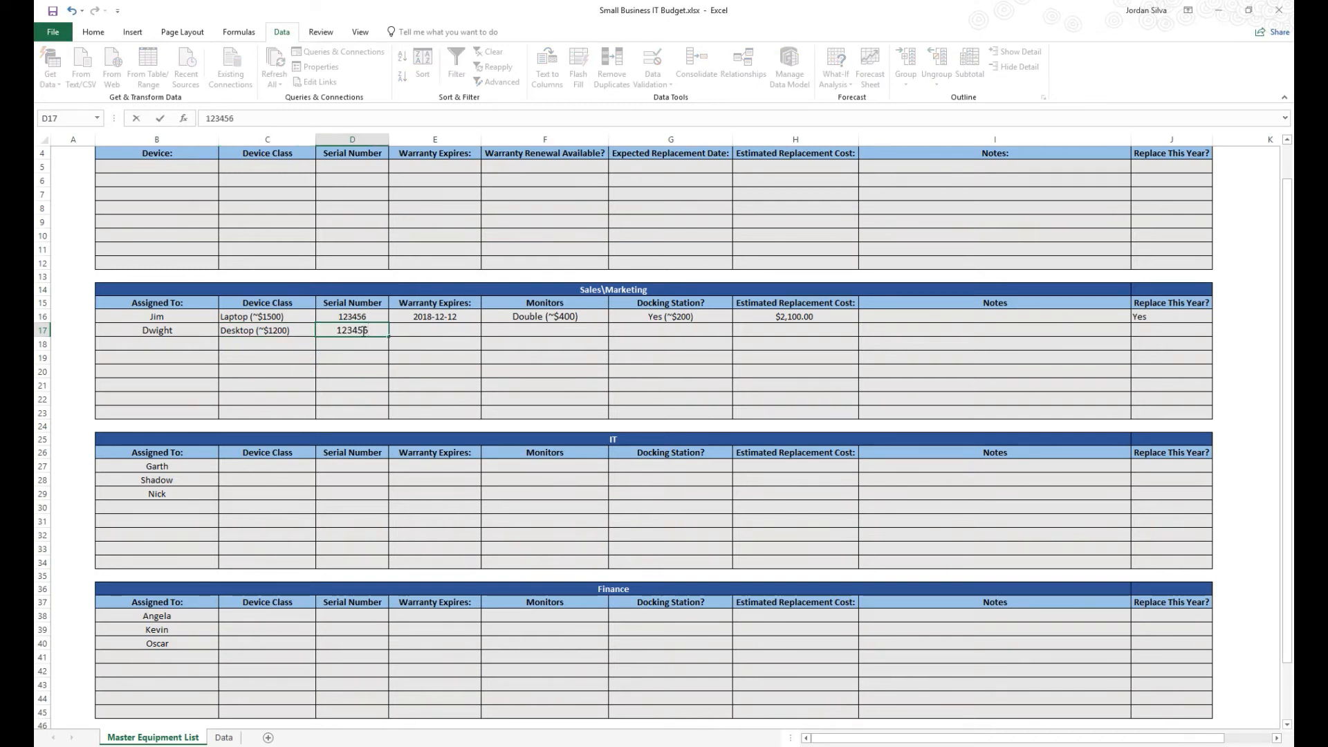
Step: Enter 12/12/2020 as the warranty expiry in row 17 and choose Single (~$200) for its monitors
{"action": "left_click", "coordinate": [429, 327]}
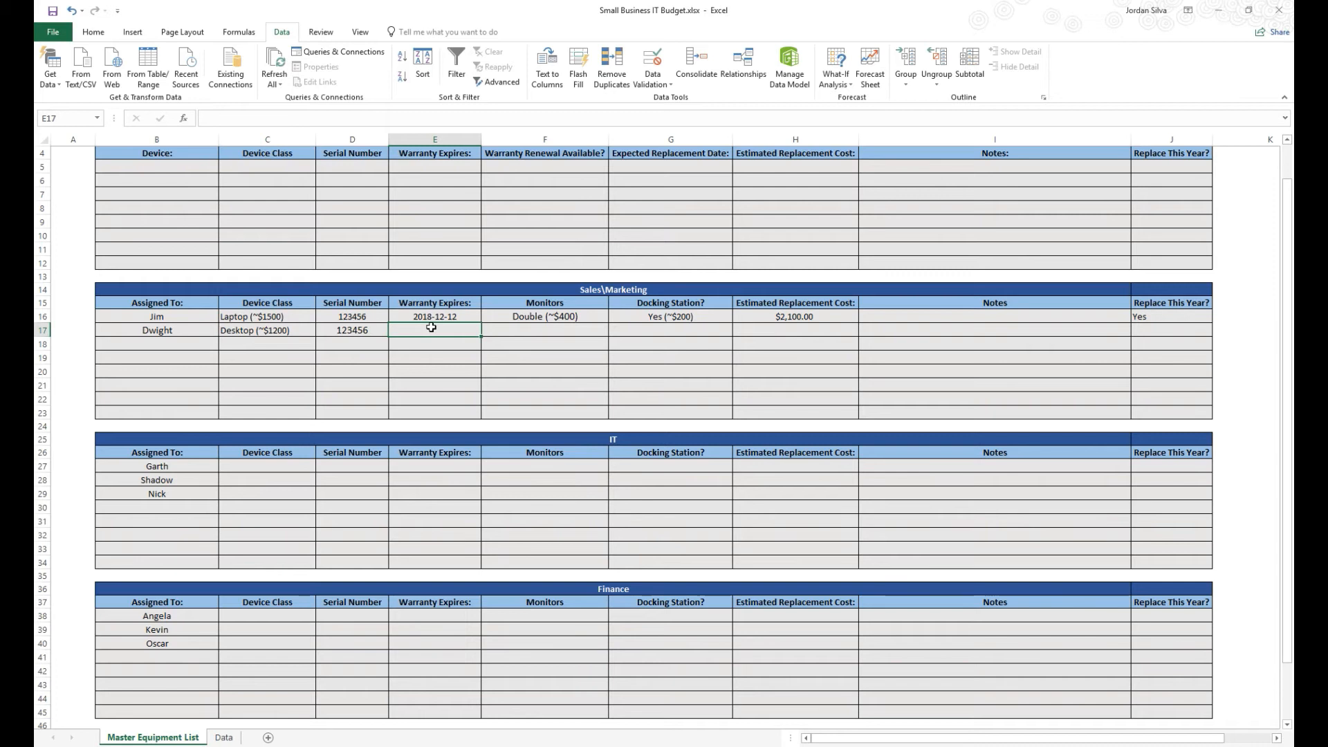
{"action": "type", "text": "122"}
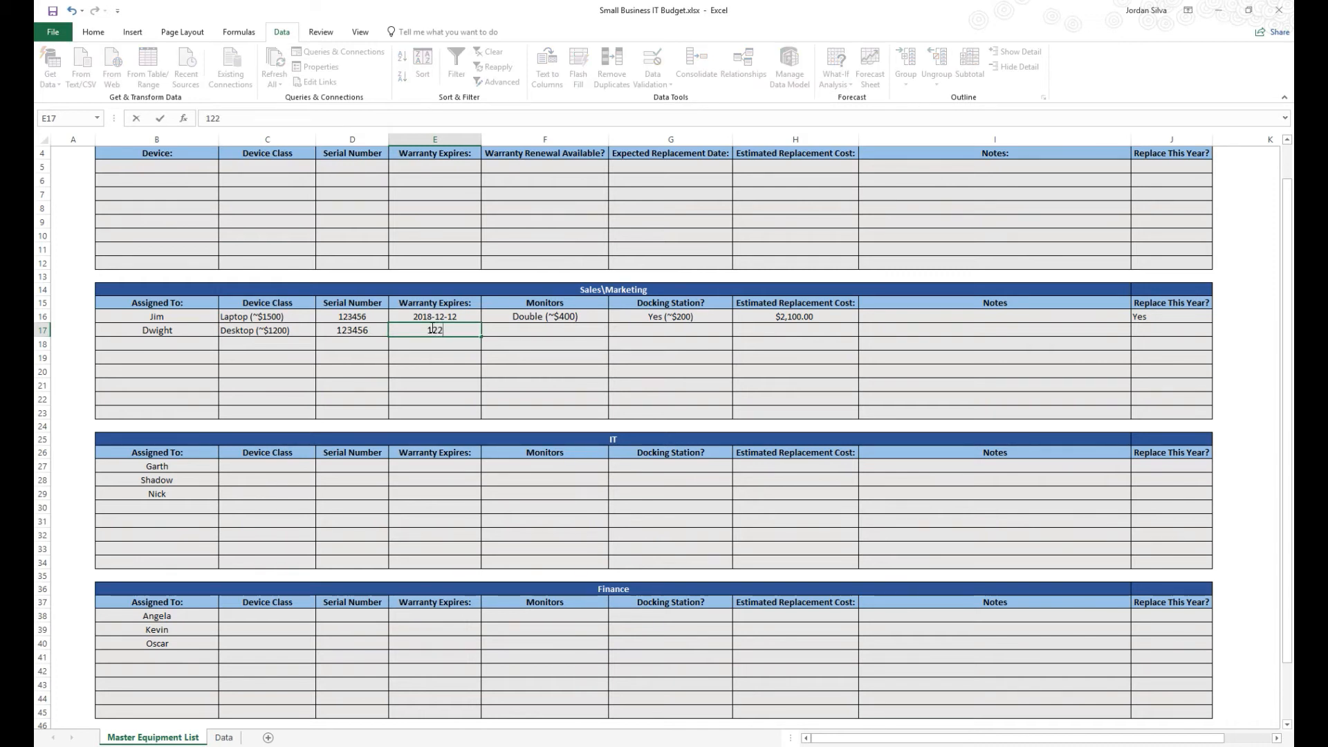
{"action": "key", "text": "BackSpace"}
{"action": "type", "text": "/12/2020"}
{"action": "left_click", "coordinate": [558, 327]}
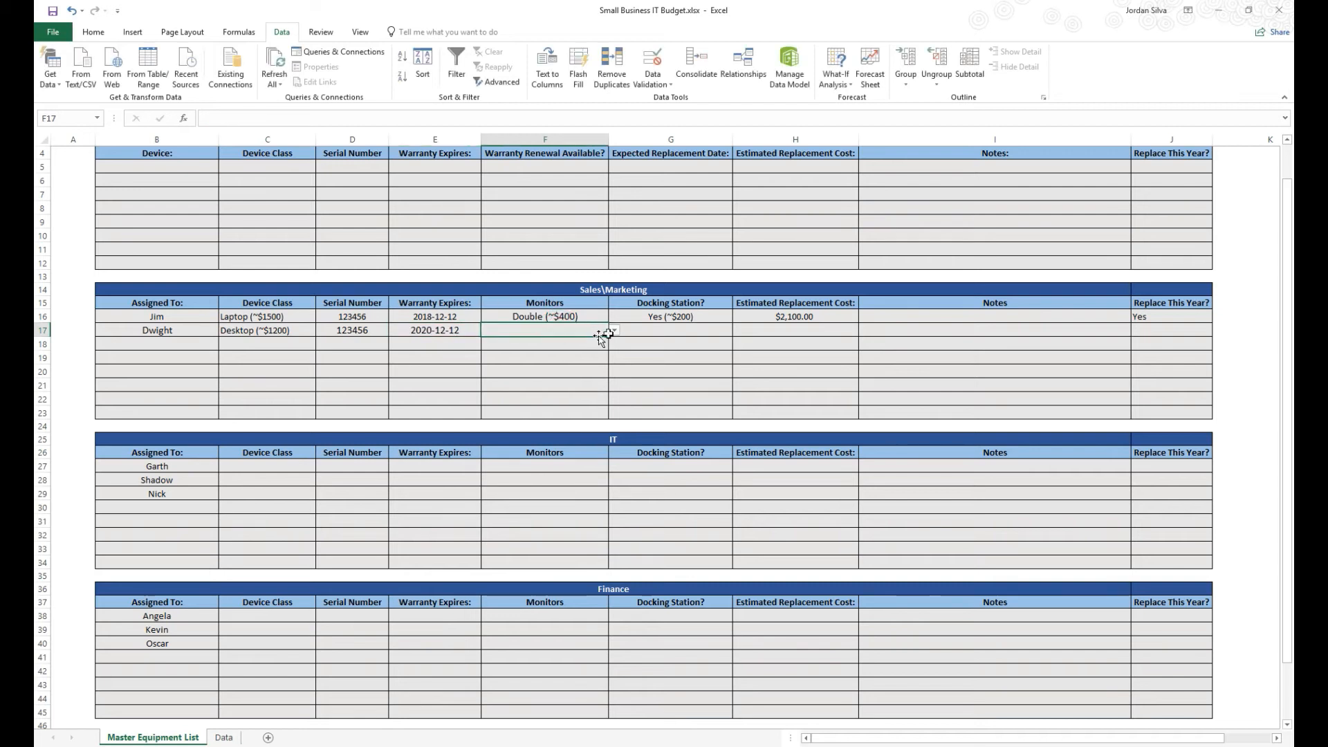
{"action": "left_click", "coordinate": [611, 331]}
{"action": "left_click", "coordinate": [585, 343]}
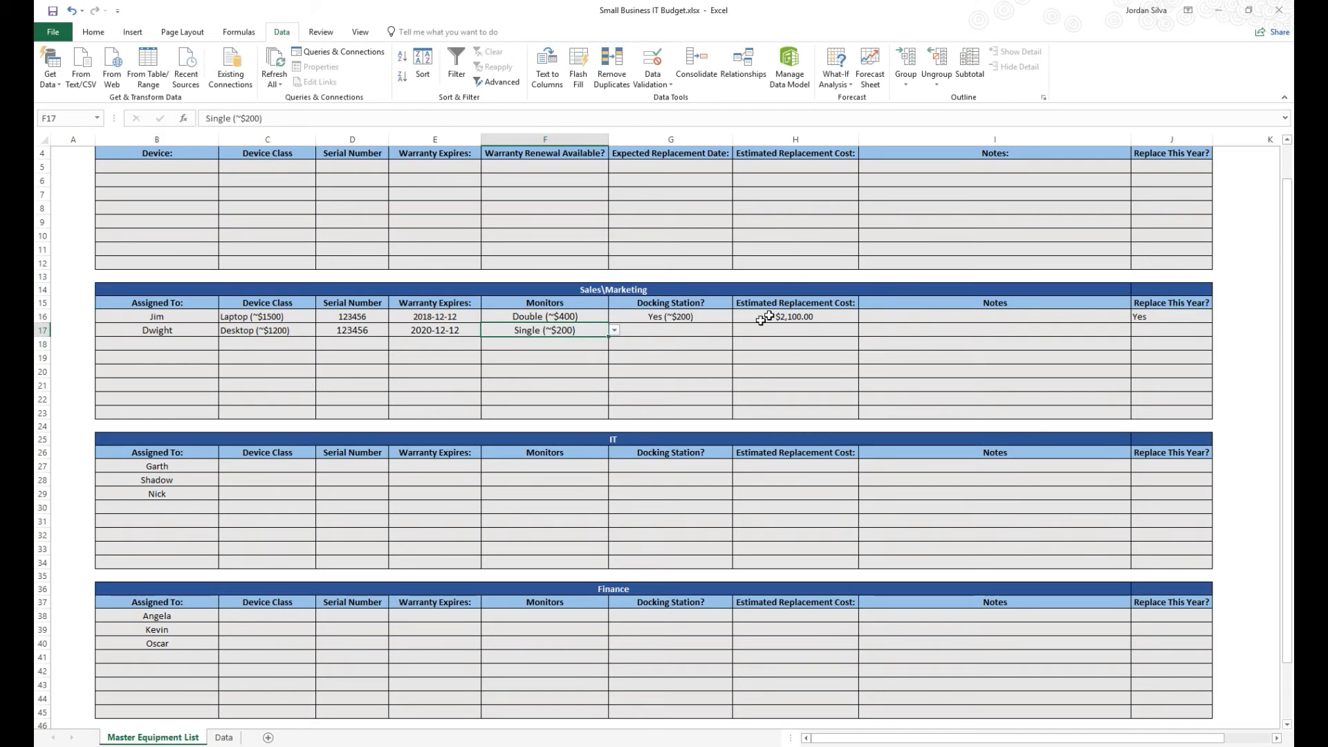
Step: Set row 17's docking station to Not Applicable and its estimated replacement cost to 1400
{"action": "left_click", "coordinate": [707, 335]}
{"action": "left_click", "coordinate": [738, 330]}
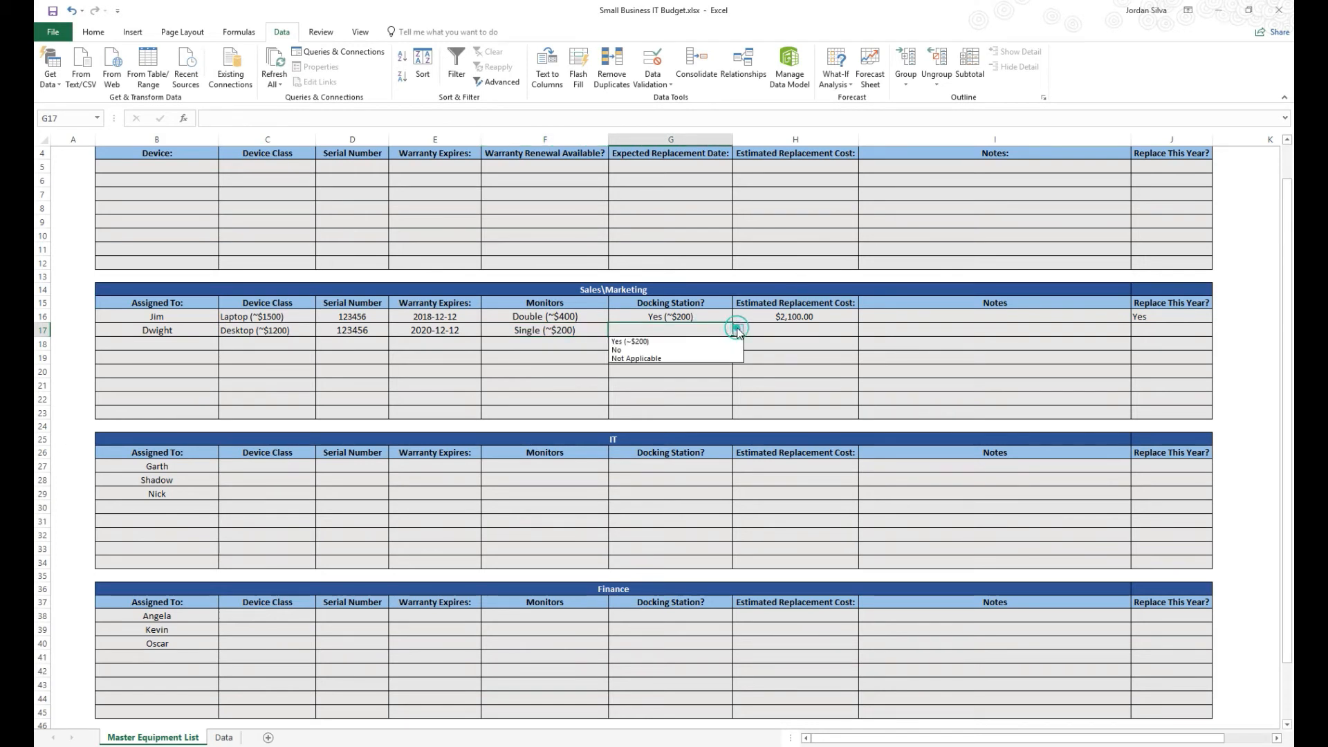
{"action": "left_click", "coordinate": [692, 358]}
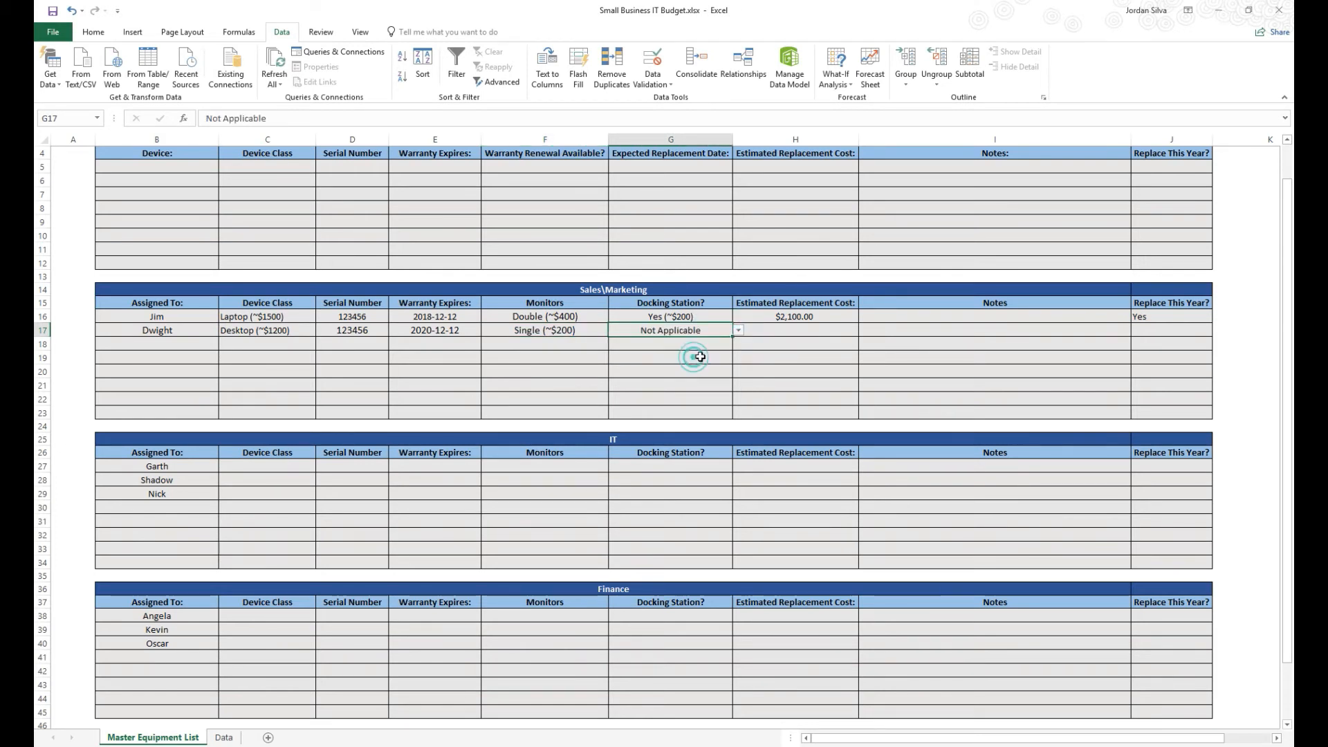
{"action": "left_click", "coordinate": [777, 329]}
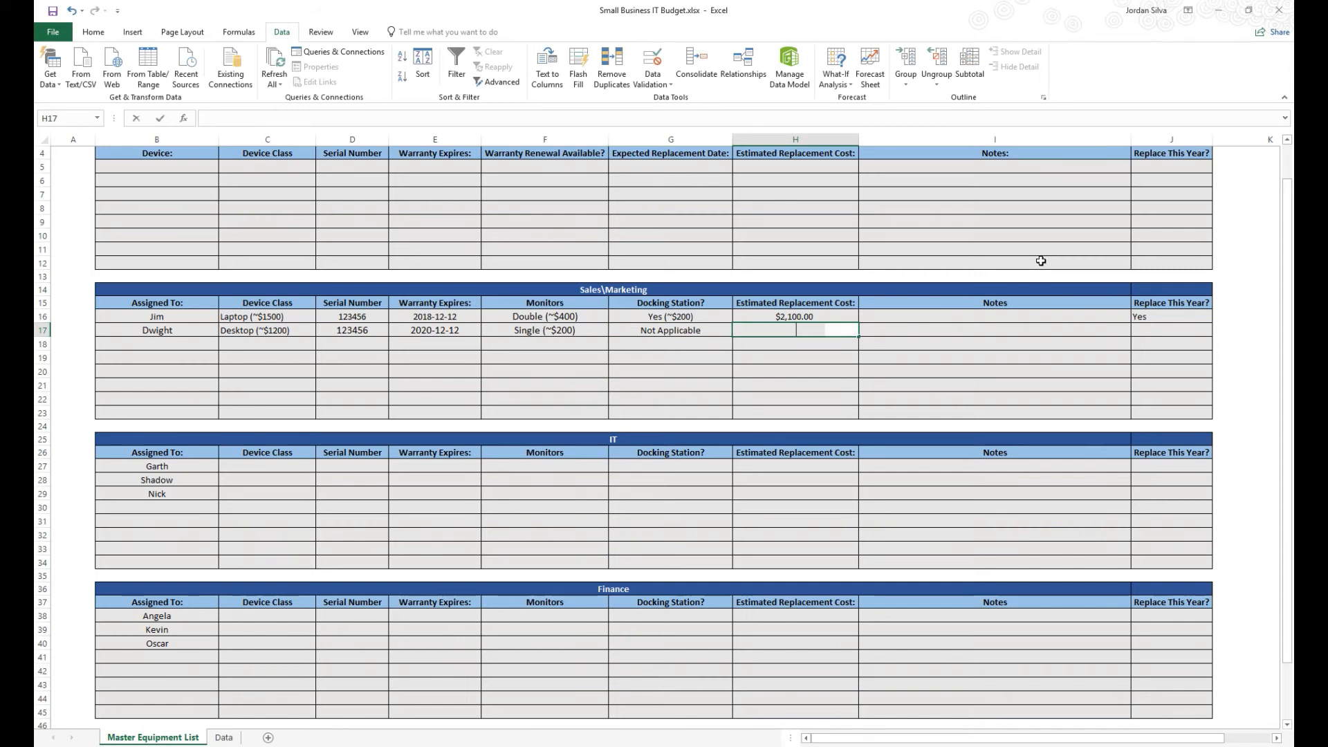
{"action": "type", "text": "1400"}
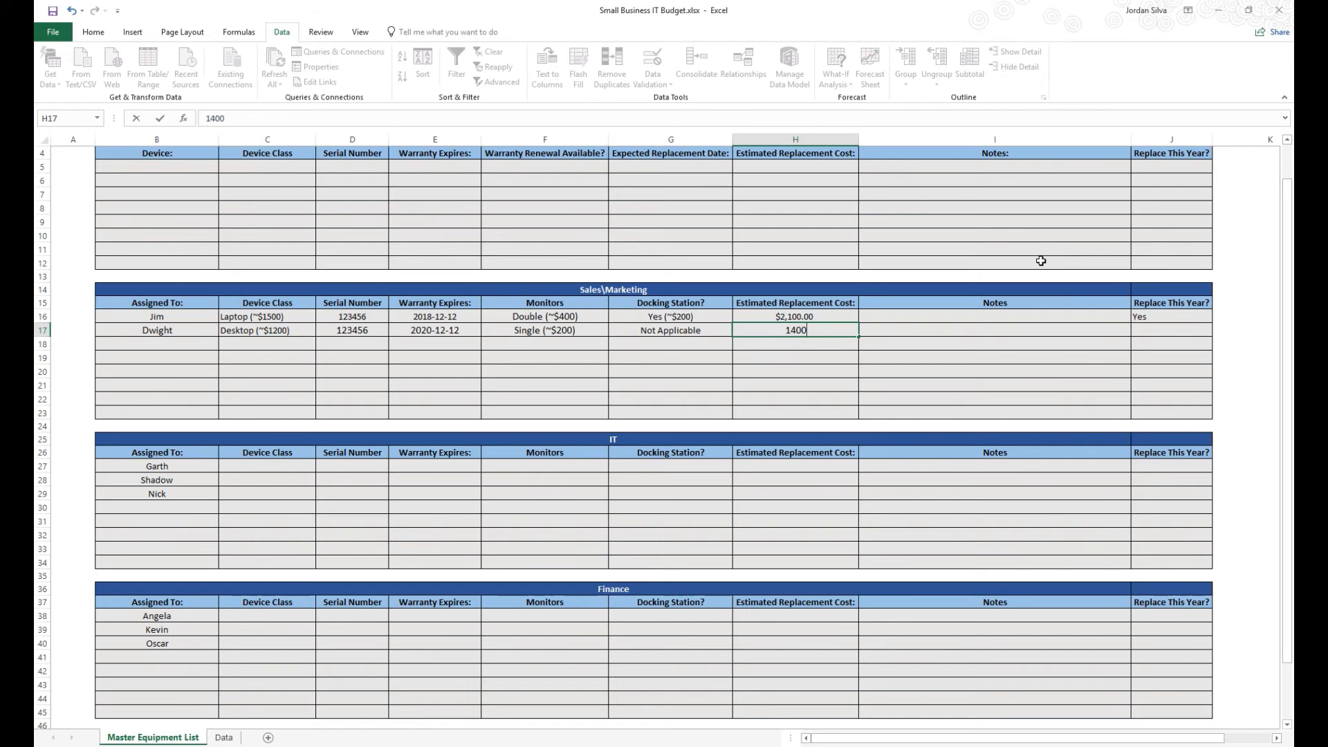
{"action": "key", "text": "Return"}
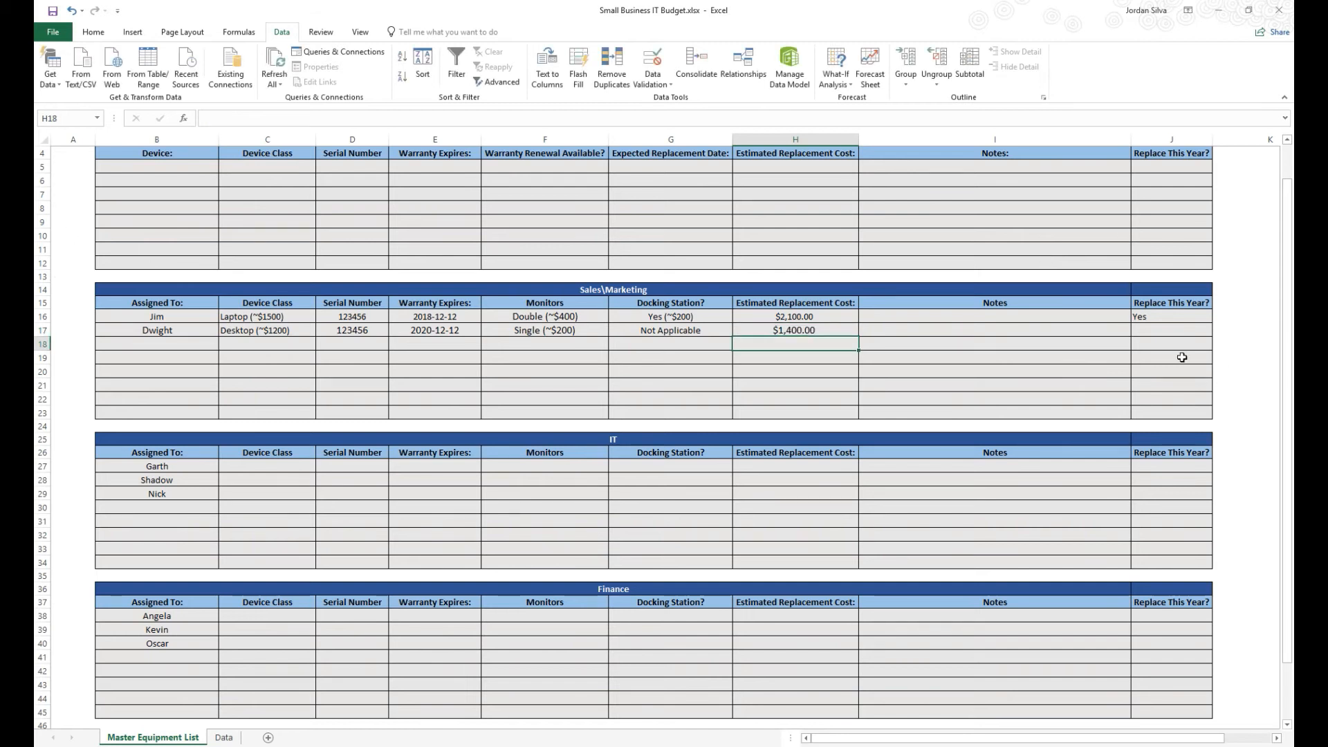
Step: Set Replace This Year to No in row 17 and add a note that the assignee "wants 3 displays after the next refresh"
{"action": "left_click", "coordinate": [1177, 330]}
{"action": "left_click", "coordinate": [1219, 330]}
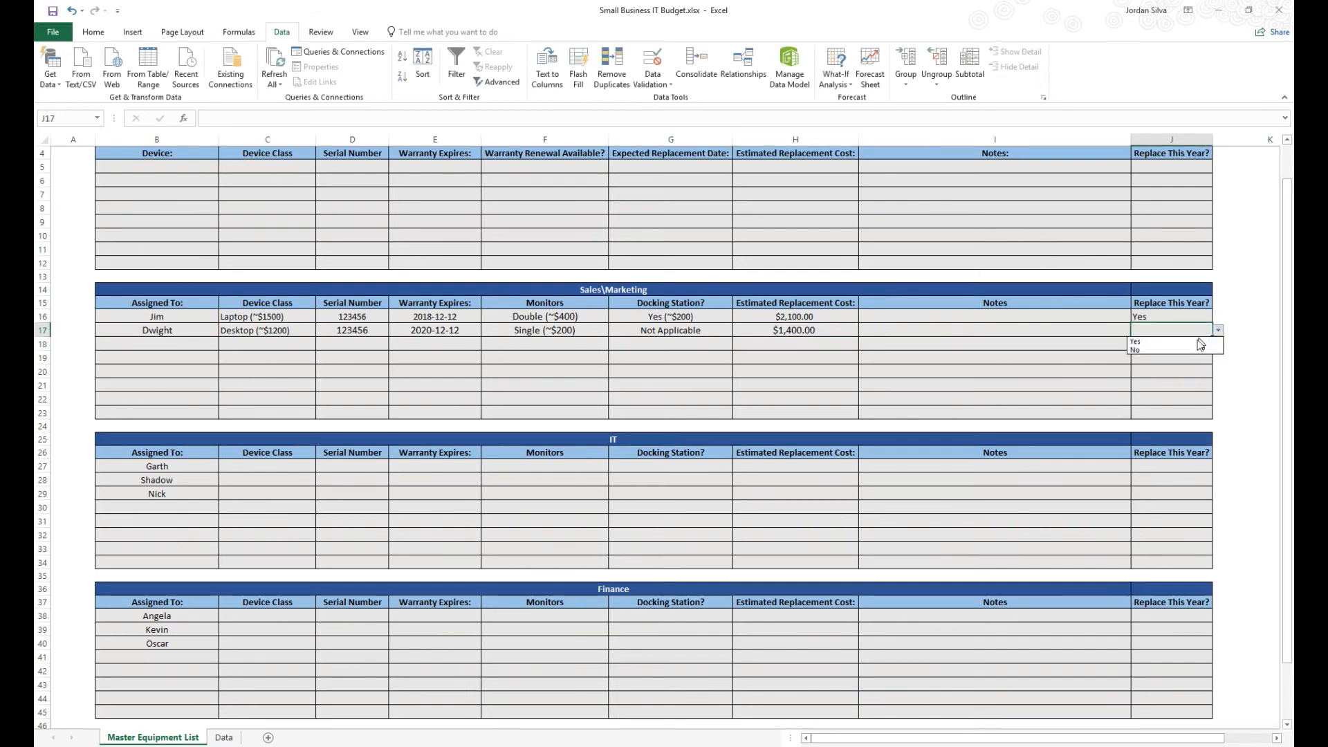
{"action": "left_click", "coordinate": [1192, 350]}
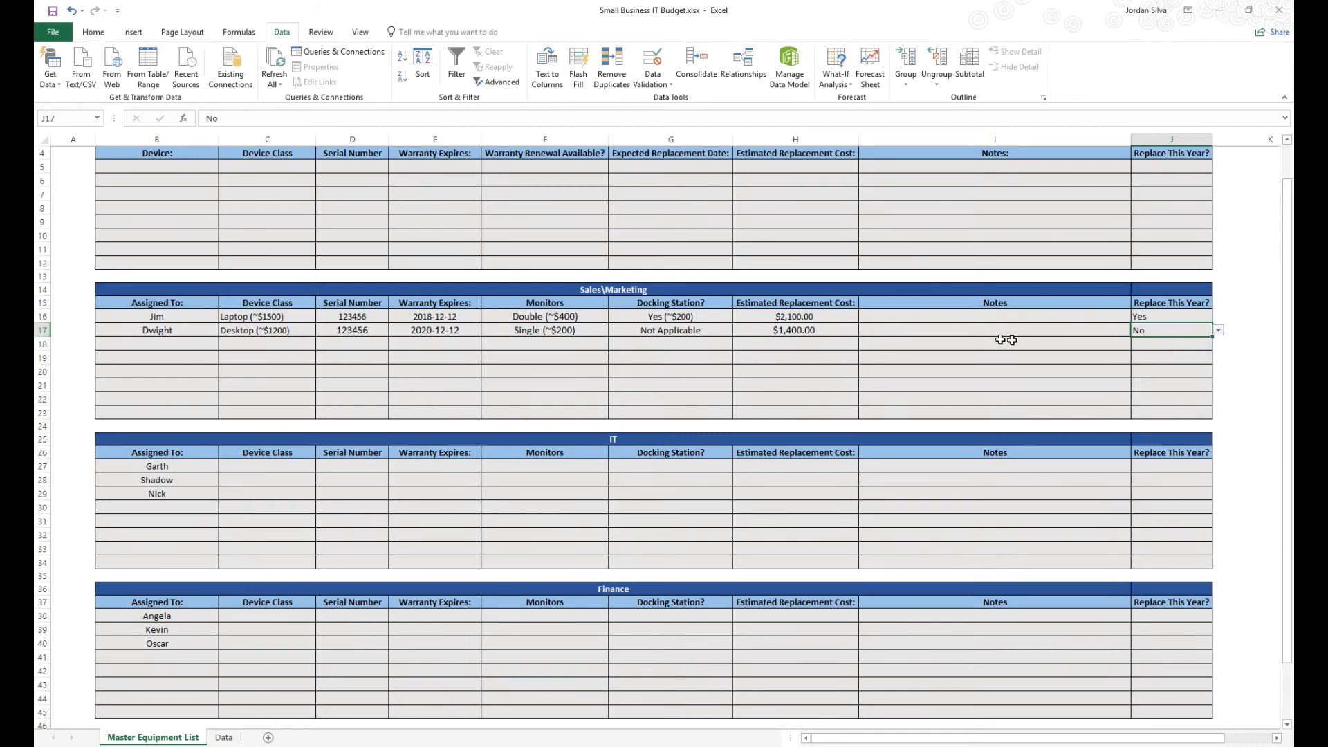
{"action": "left_click", "coordinate": [964, 331]}
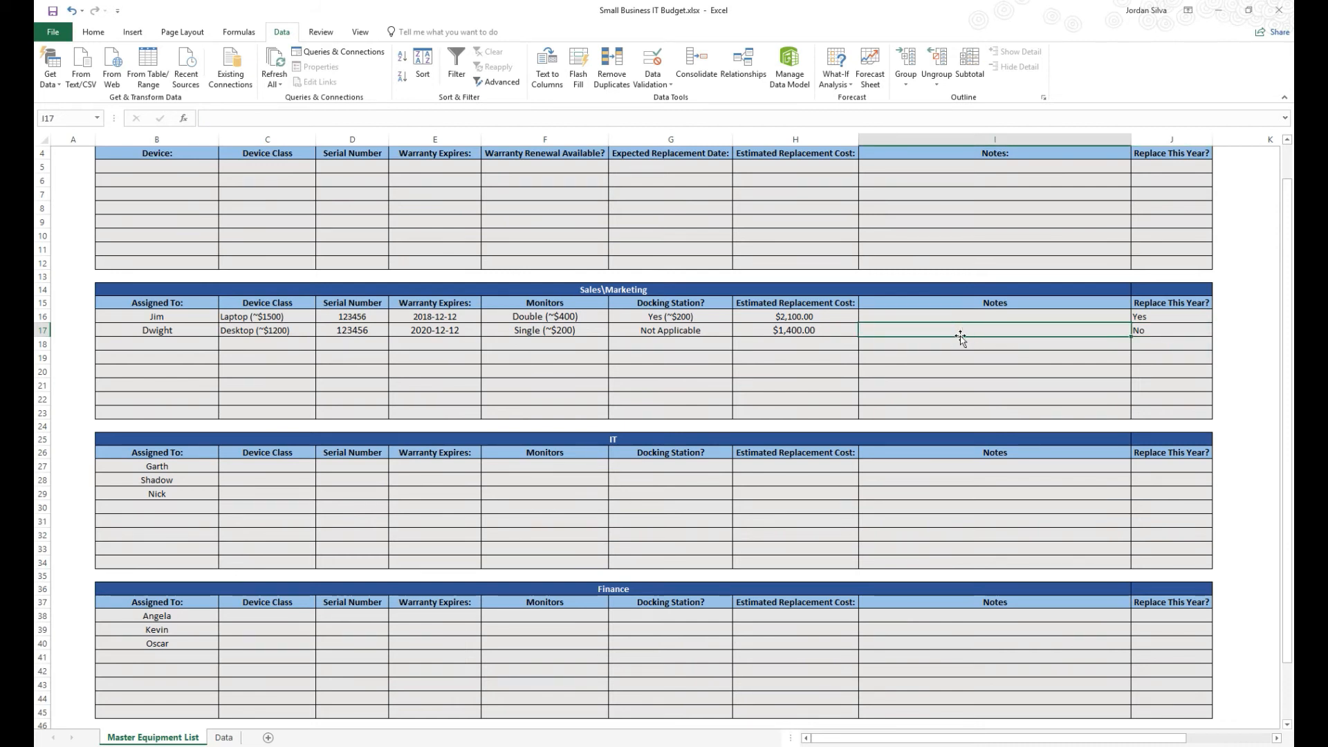
{"action": "type", "text": "Dwight"}
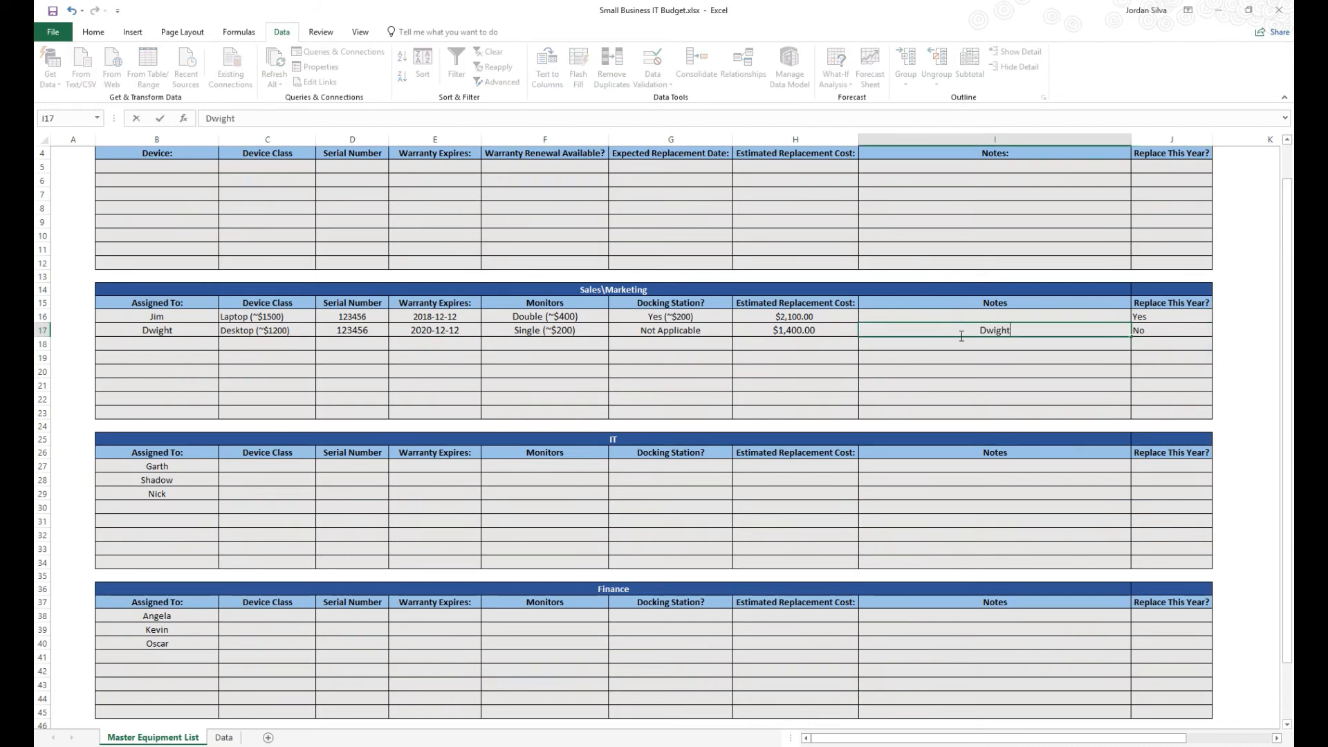
{"action": "type", "text": " wants 3 displays after t"}
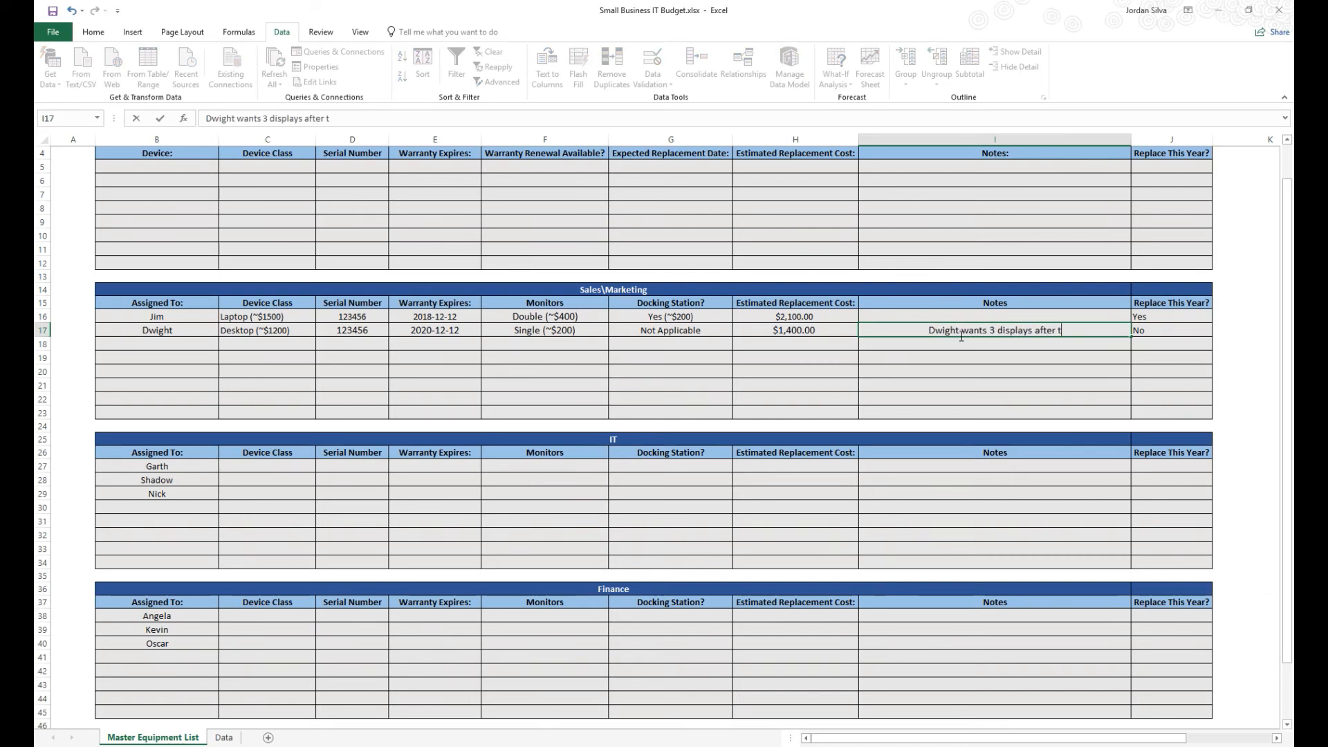
{"action": "type", "text": "he next refresh"}
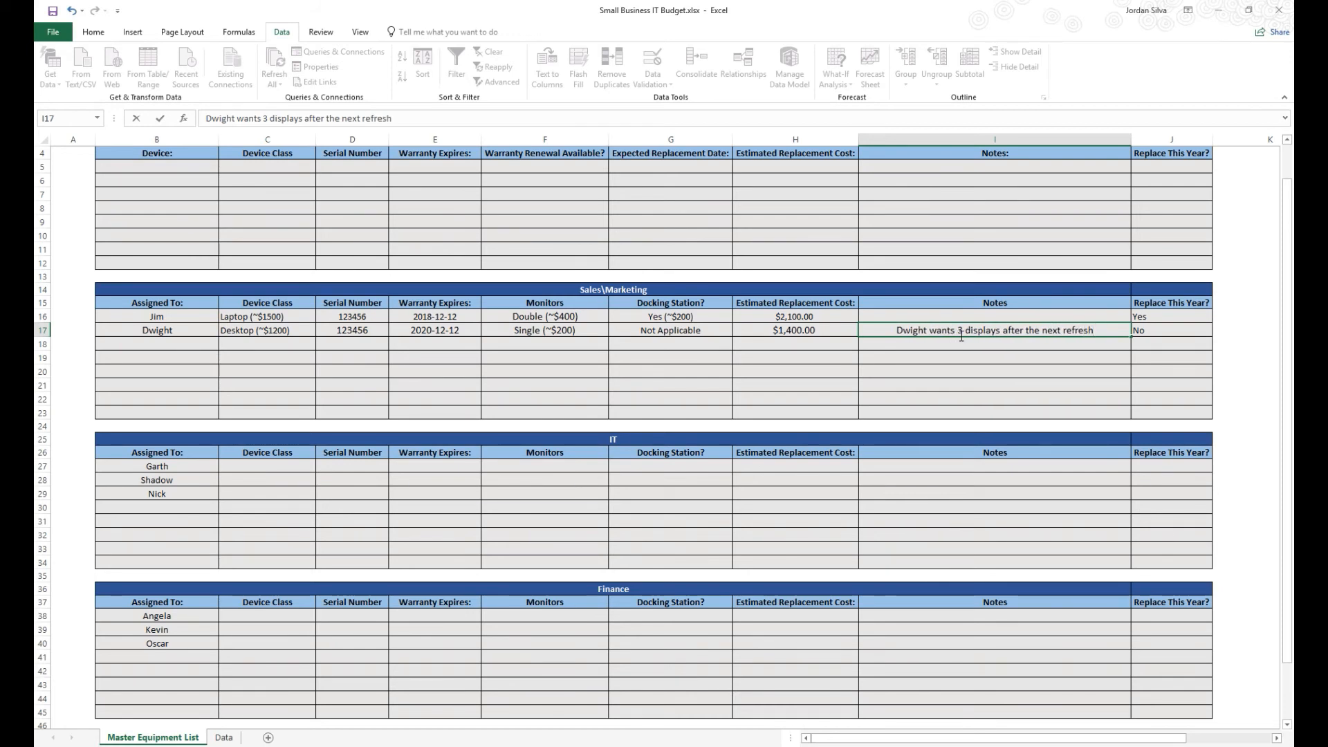
Step: Change row 17's monitors to Triple (~$600) and its estimated replacement cost to 1800
{"action": "left_click", "coordinate": [562, 327]}
{"action": "left_click", "coordinate": [614, 330]}
{"action": "left_click", "coordinate": [581, 363]}
{"action": "left_click", "coordinate": [757, 331]}
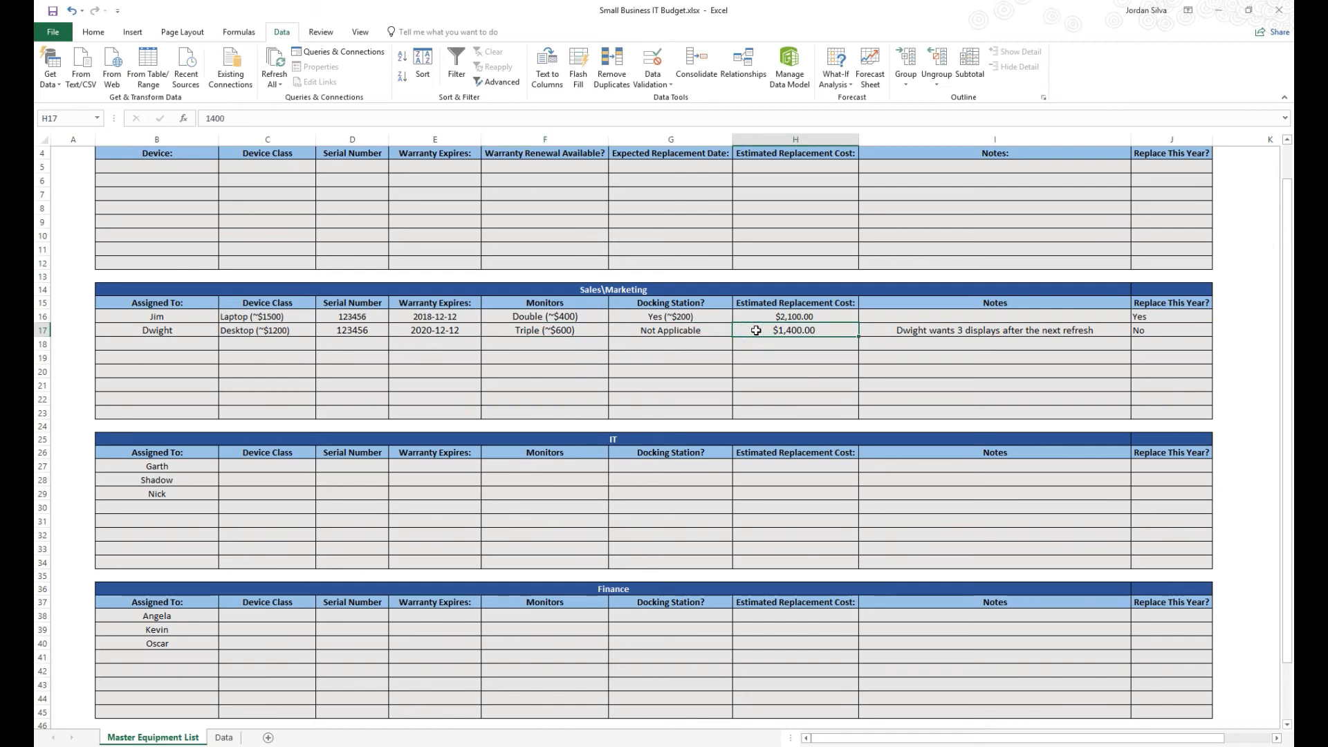
{"action": "type", "text": "1800"}
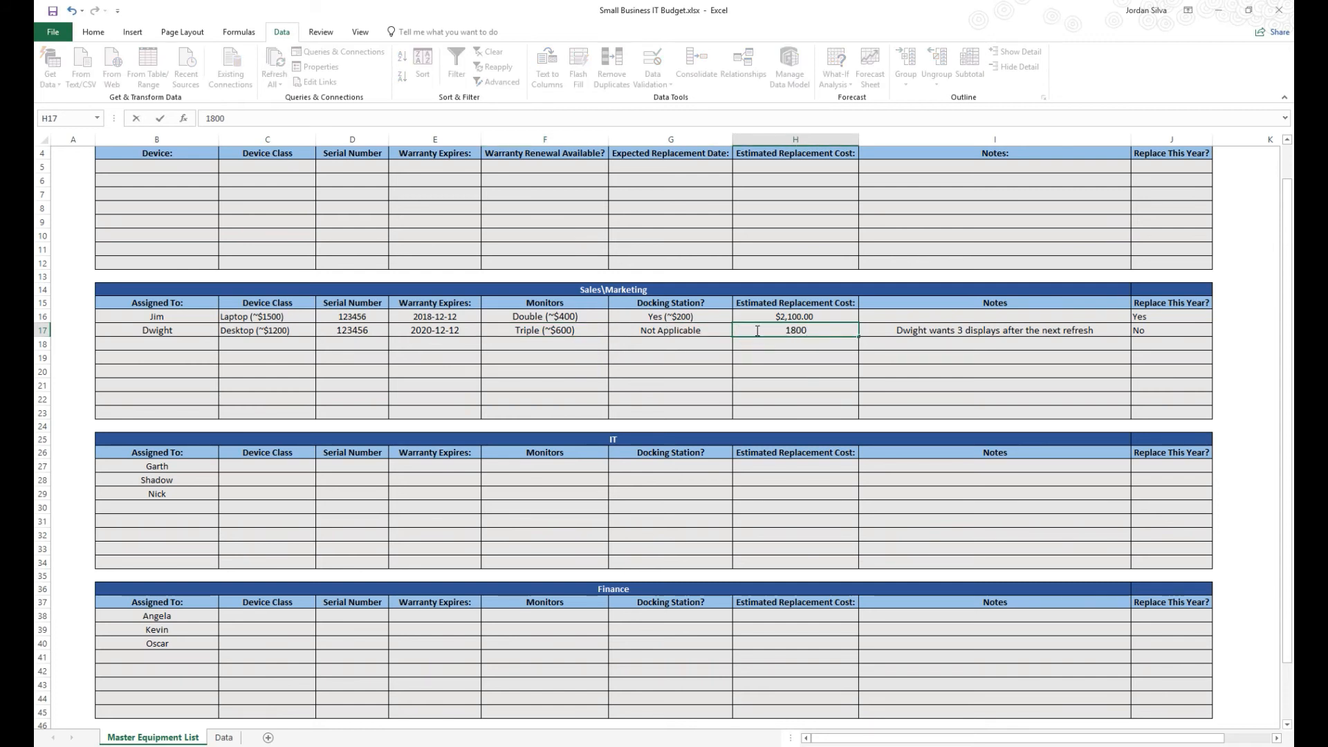
Step: Commit row 17's estimated replacement cost of 1800 and check the Sales\Marketing 2018 subtotal against the Replace This Year entries
{"action": "key", "text": "Return"}
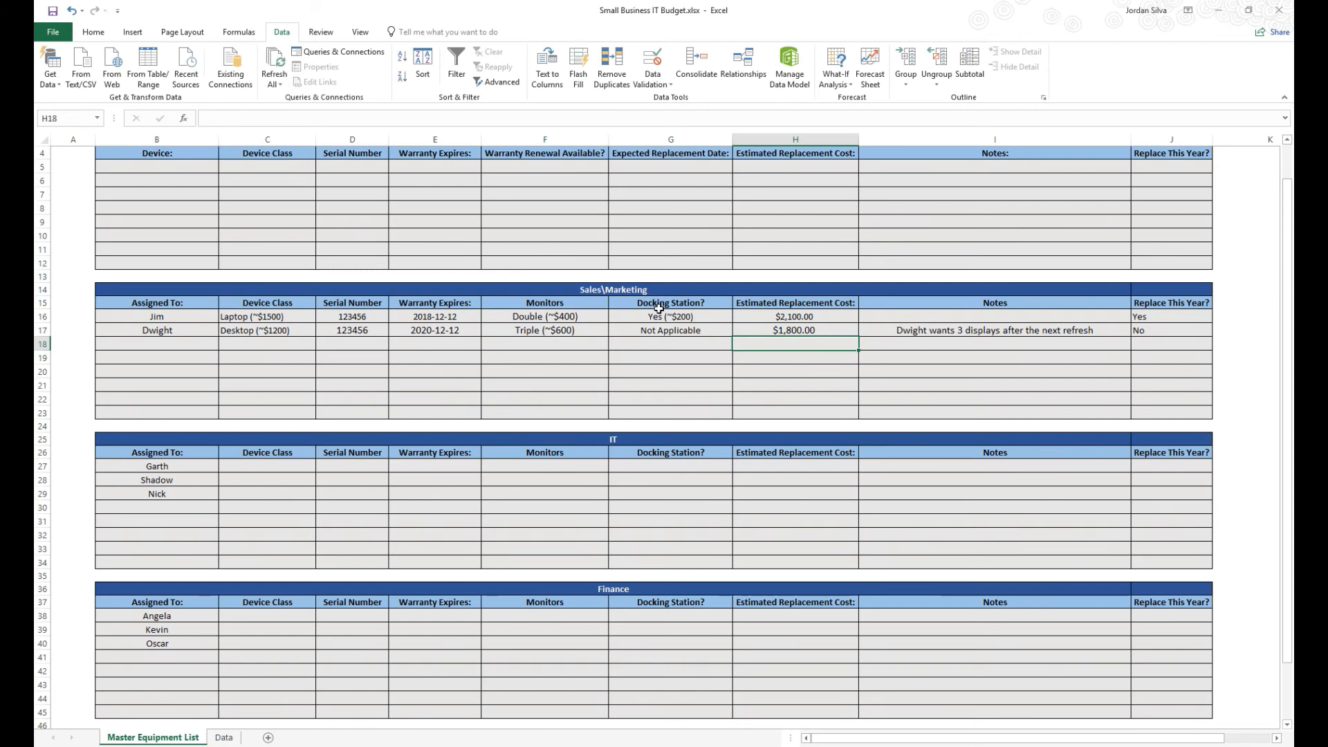
{"action": "scroll", "coordinate": [628, 328], "scroll_direction": "down", "scroll_amount": 2}
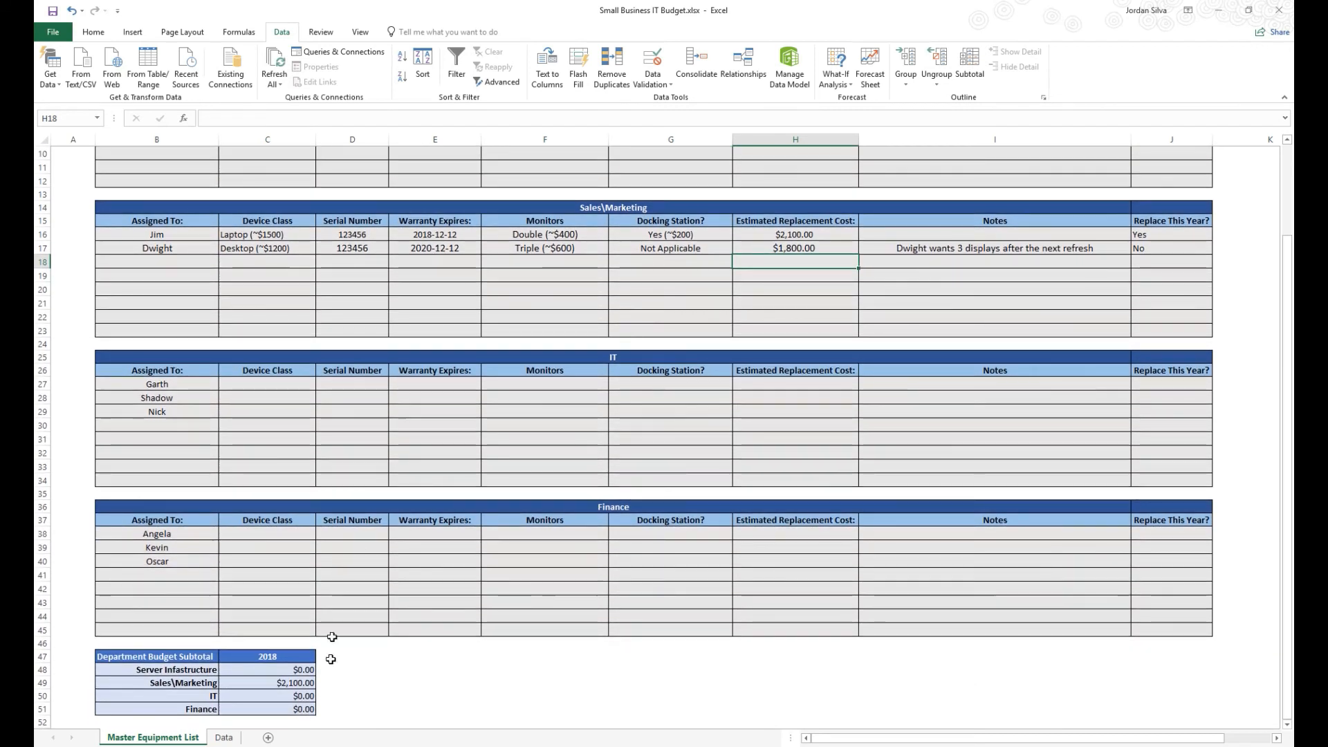
{"action": "left_click", "coordinate": [294, 684]}
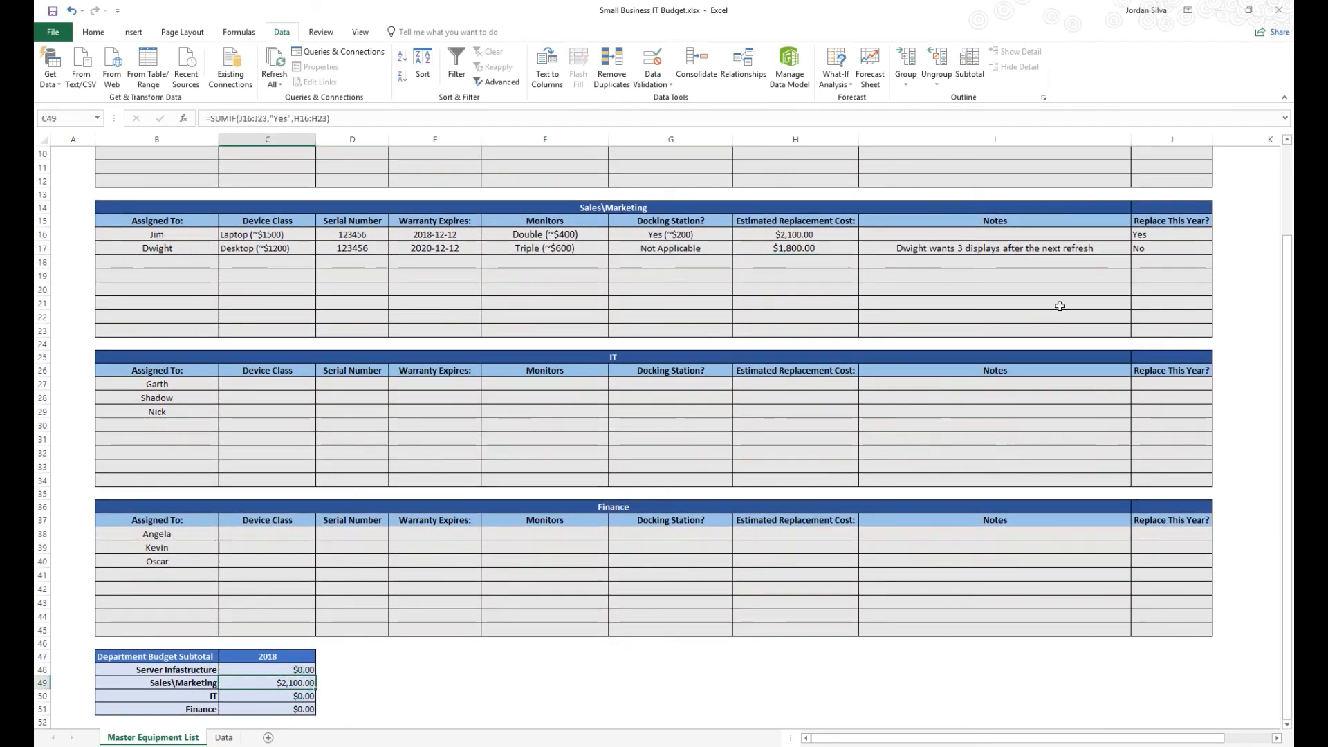
{"action": "left_click", "coordinate": [1161, 249]}
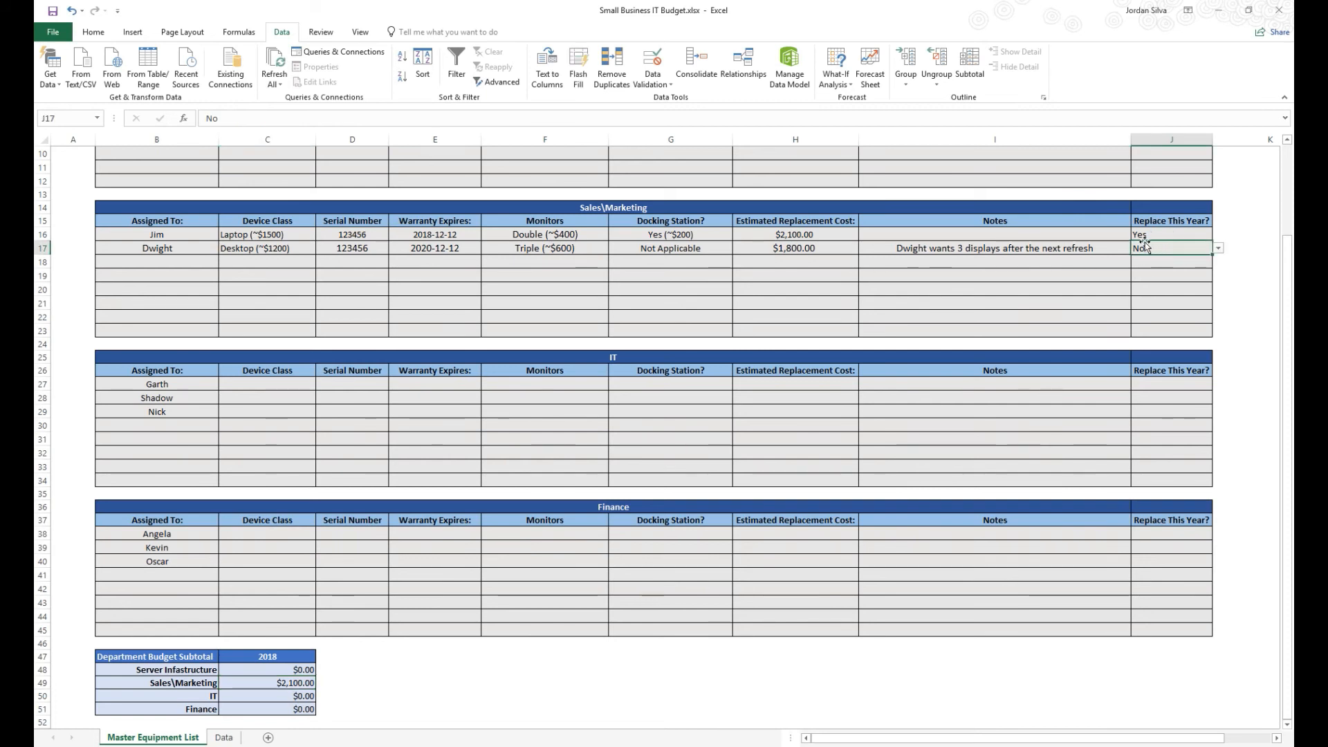
{"action": "left_click", "coordinate": [1141, 235]}
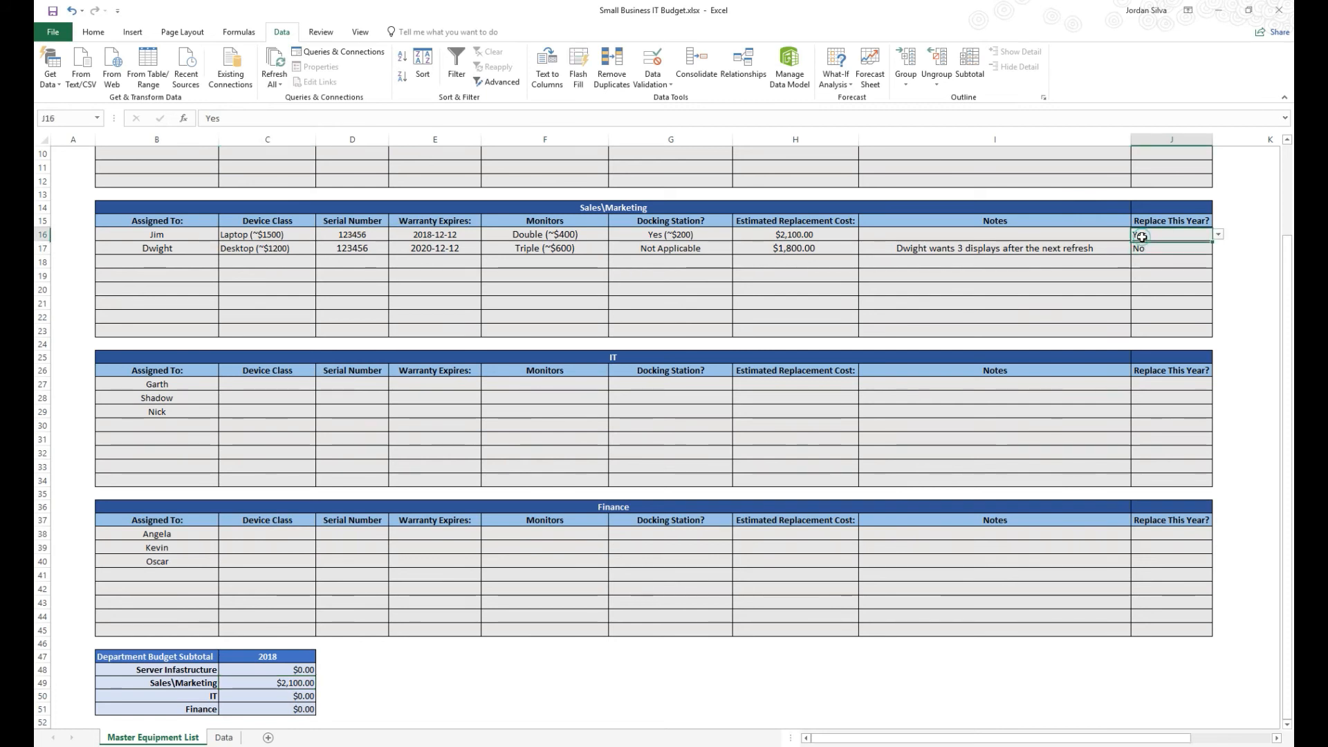
Step: Set Replace This Year to Yes in row 17 and check the Sales\Marketing 2018 budget subtotal
{"action": "left_click", "coordinate": [1186, 249]}
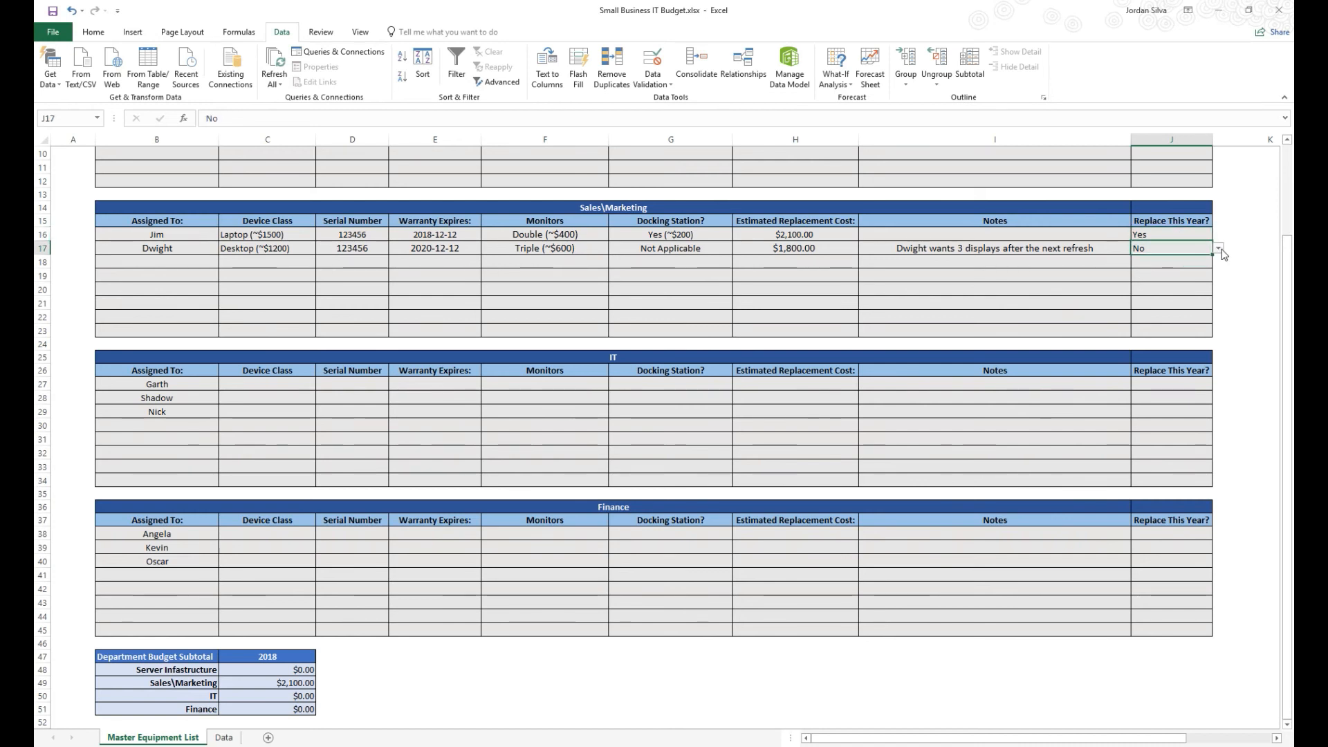
{"action": "left_click", "coordinate": [1220, 248]}
{"action": "left_click", "coordinate": [1138, 260]}
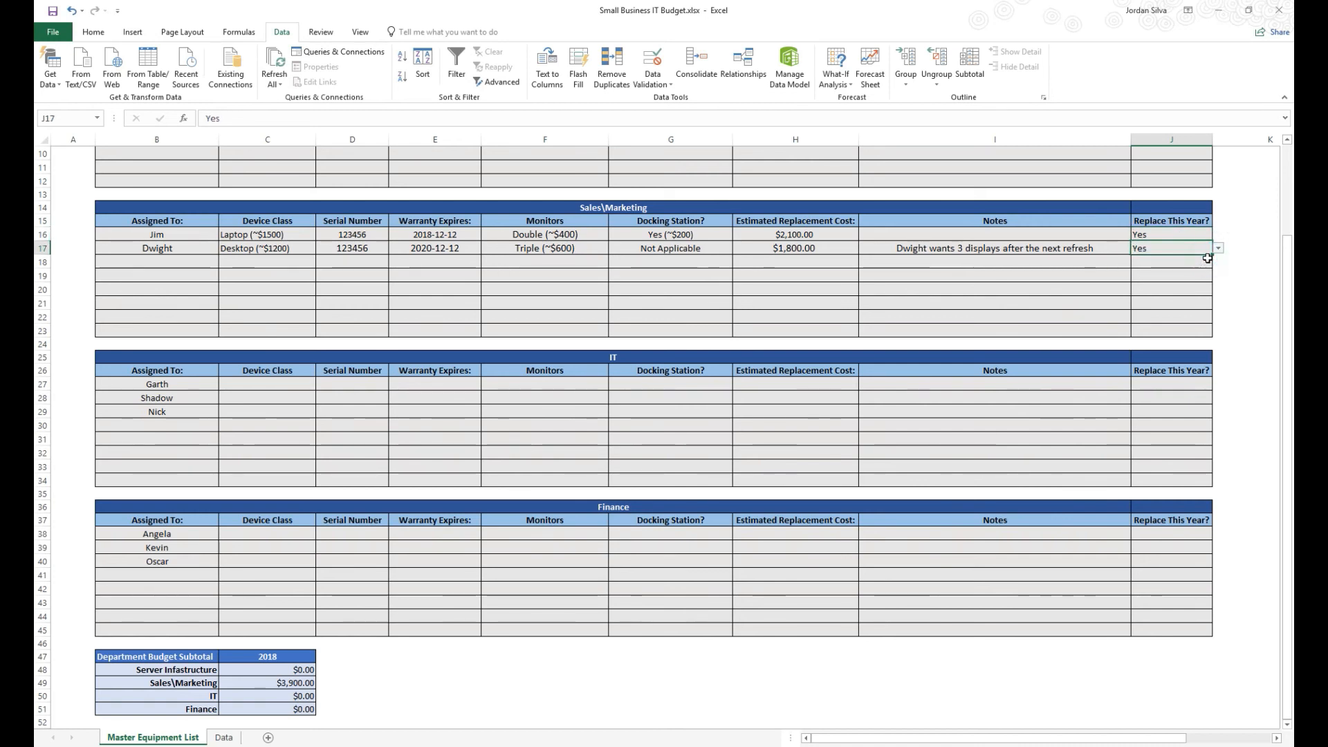
{"action": "left_click", "coordinate": [284, 683]}
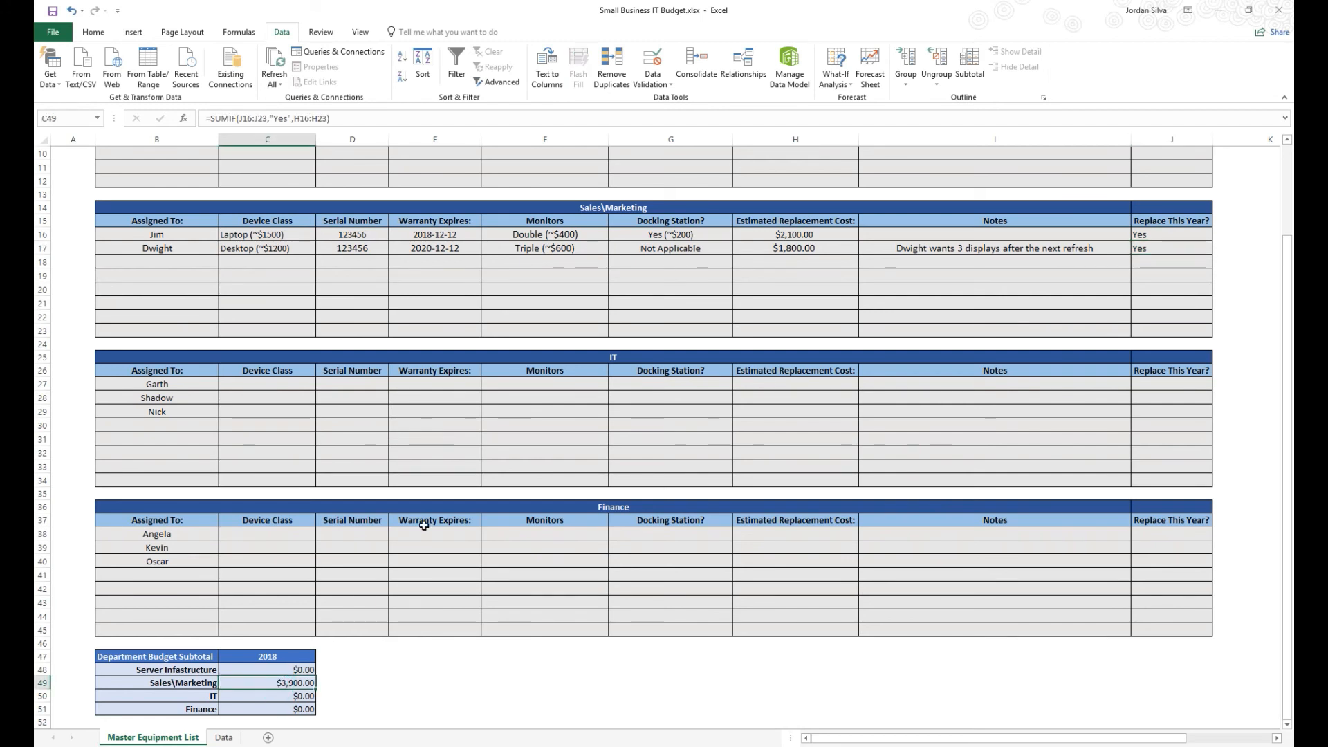
{"action": "scroll", "coordinate": [532, 480], "scroll_direction": "up", "scroll_amount": 3}
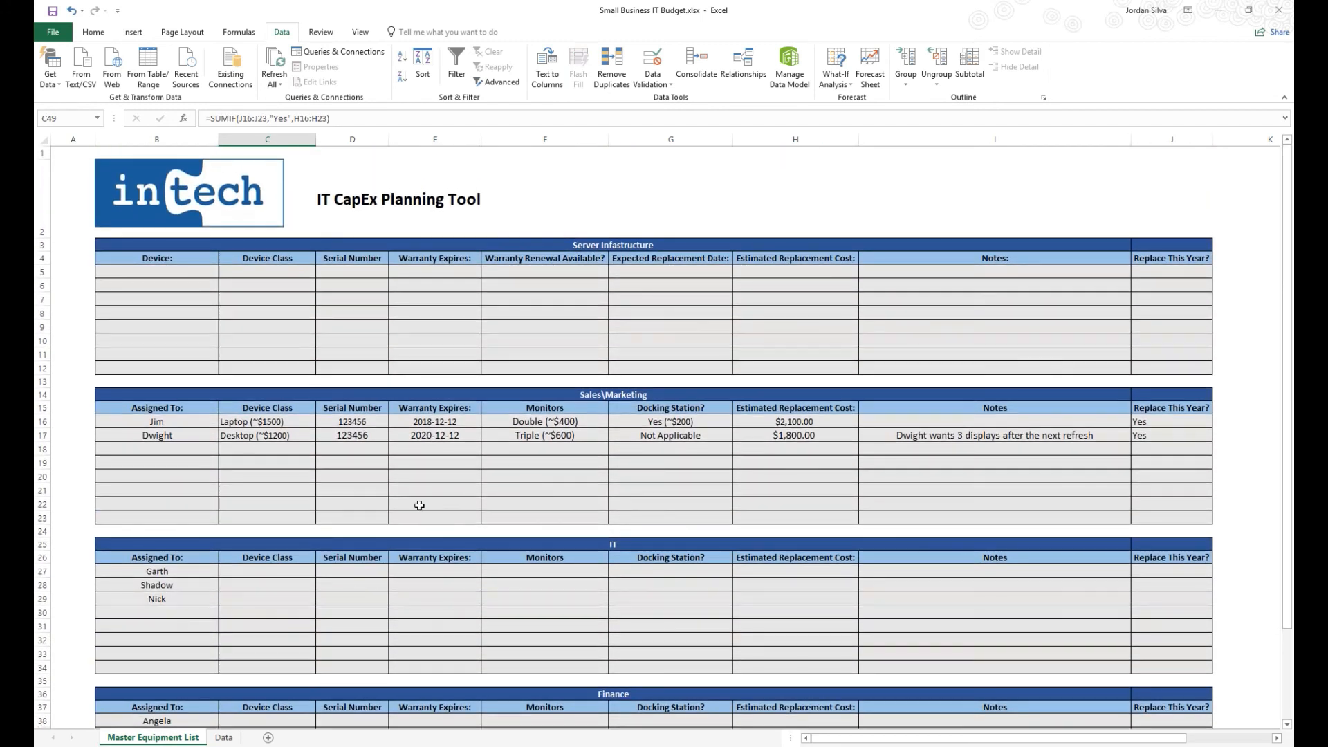
{"action": "scroll", "coordinate": [421, 505], "scroll_direction": "down", "scroll_amount": 2}
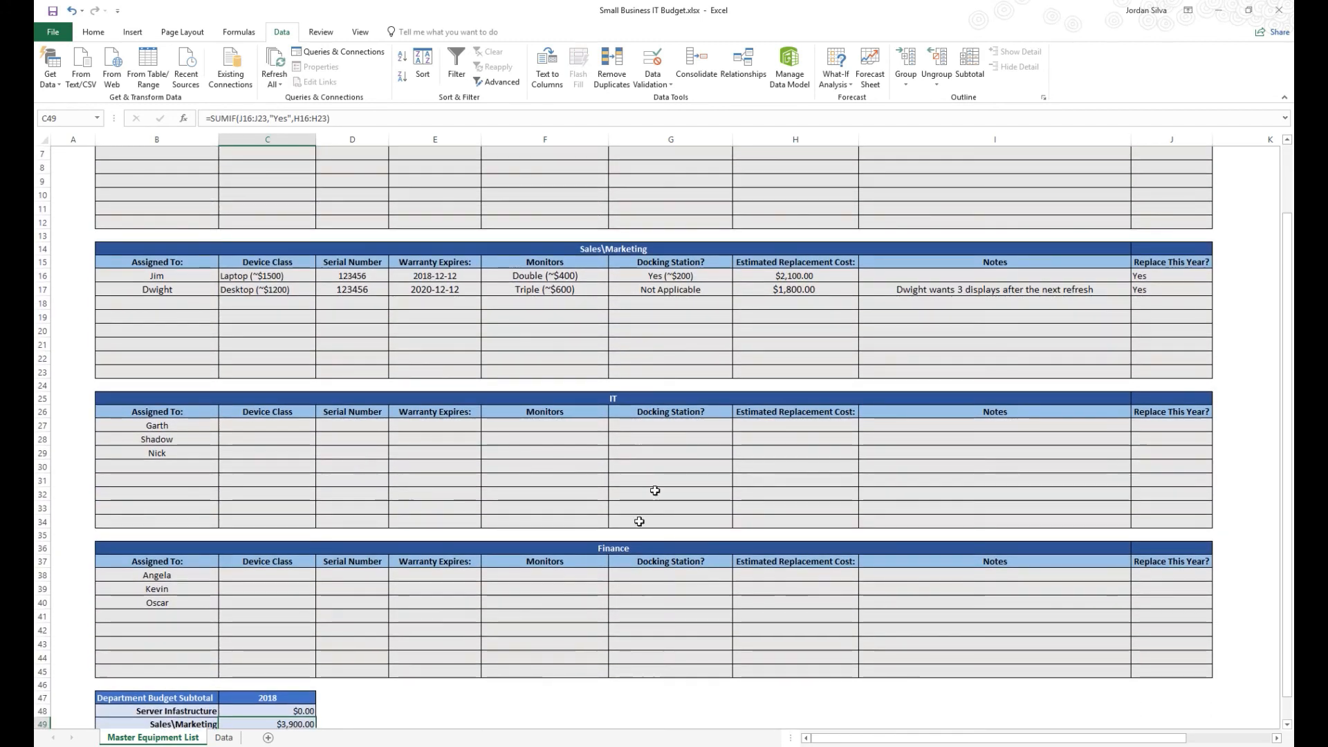
{"action": "scroll", "coordinate": [424, 613], "scroll_direction": "down", "scroll_amount": 1}
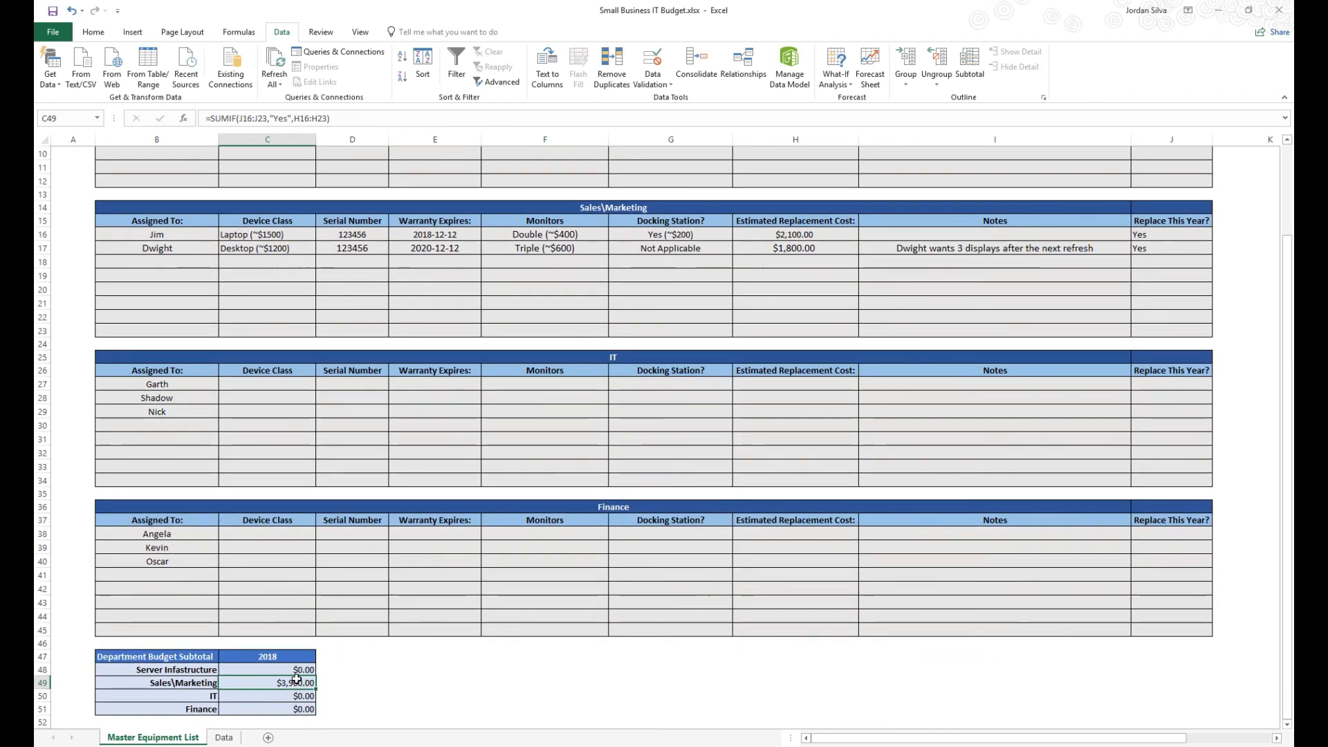